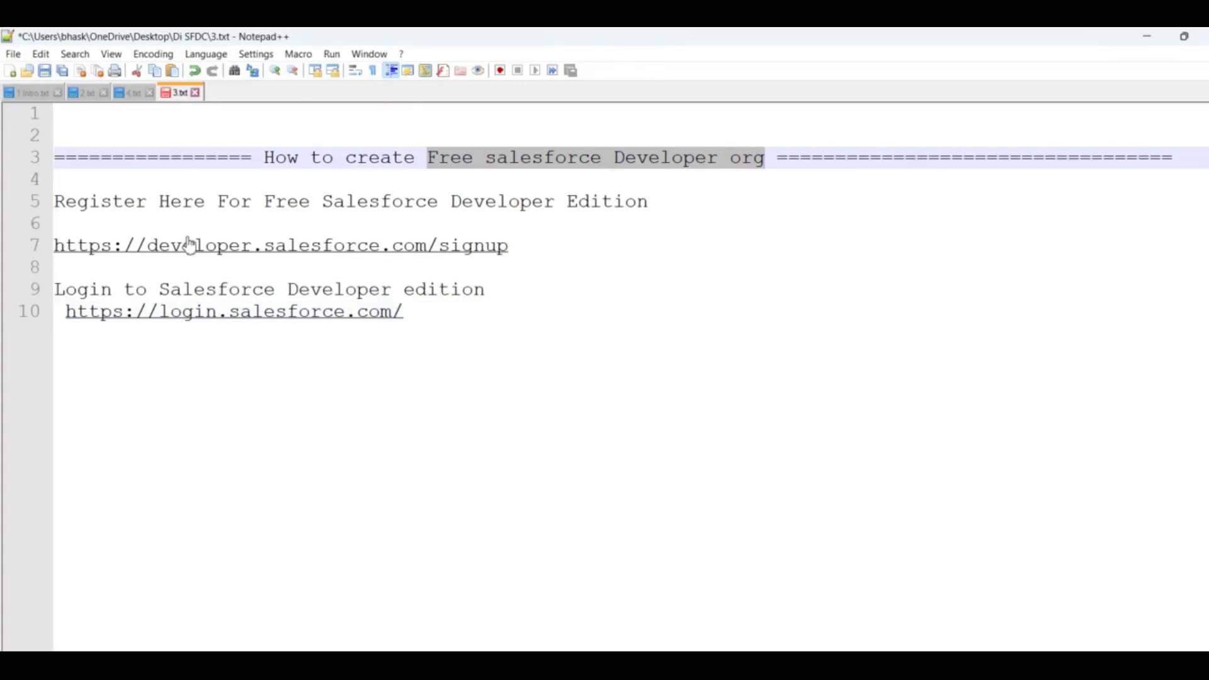
Highlight the signup URL on line 7 and the login URL on line 10 in the notes
drag(570, 248, 391, 270)
drag(85, 263, 51, 247)
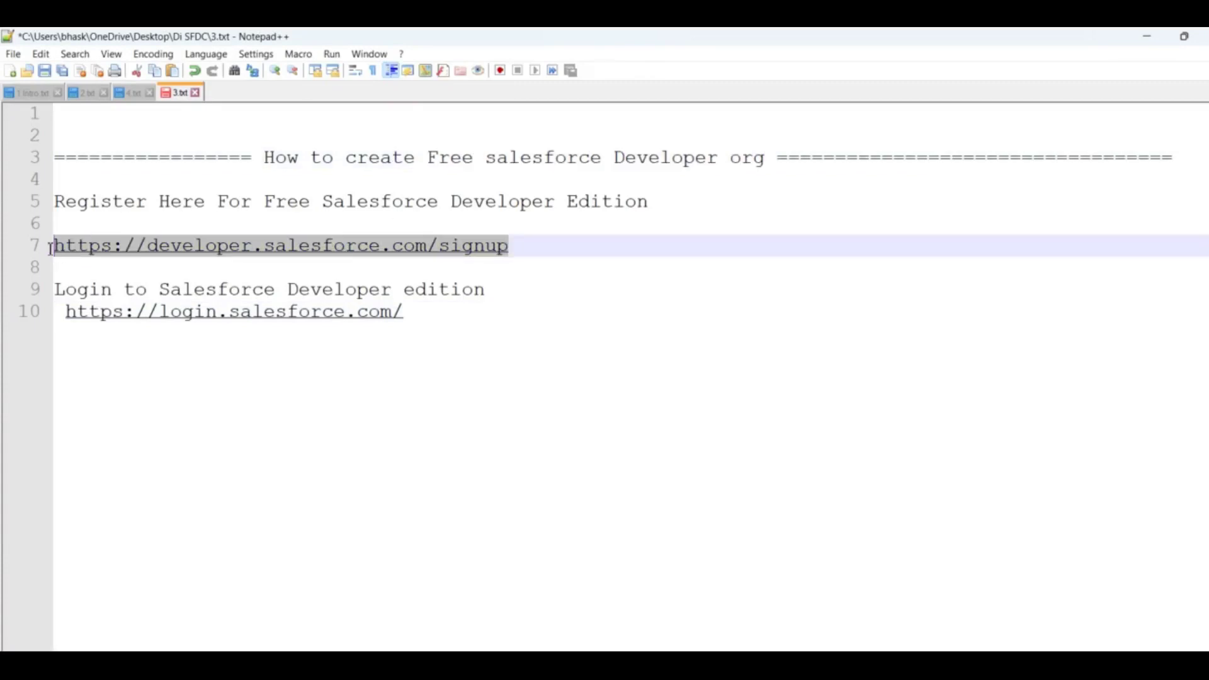
click(416, 313)
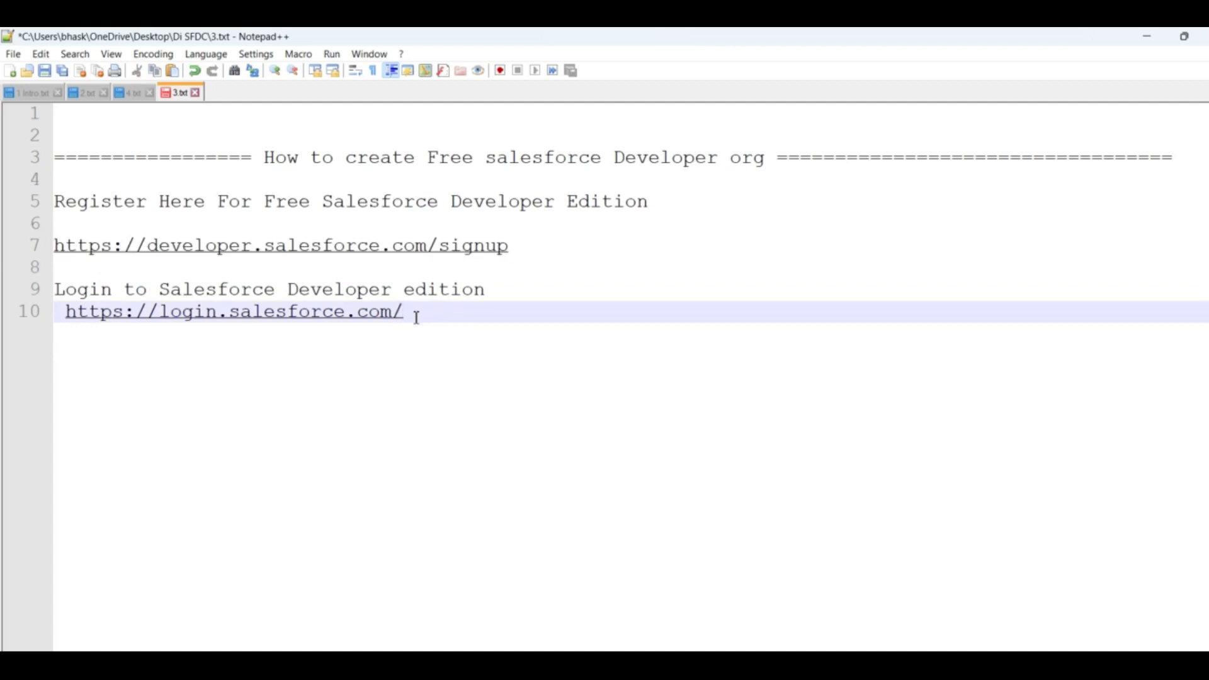
shift+click(63, 323)
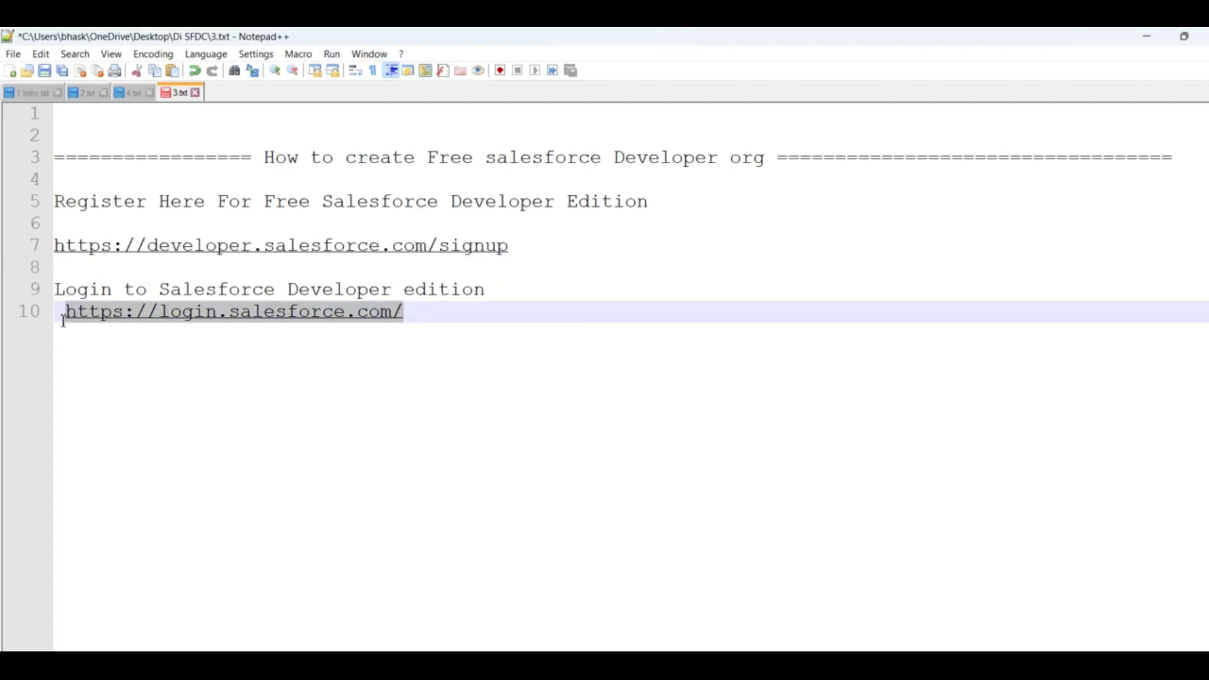
click(507, 336)
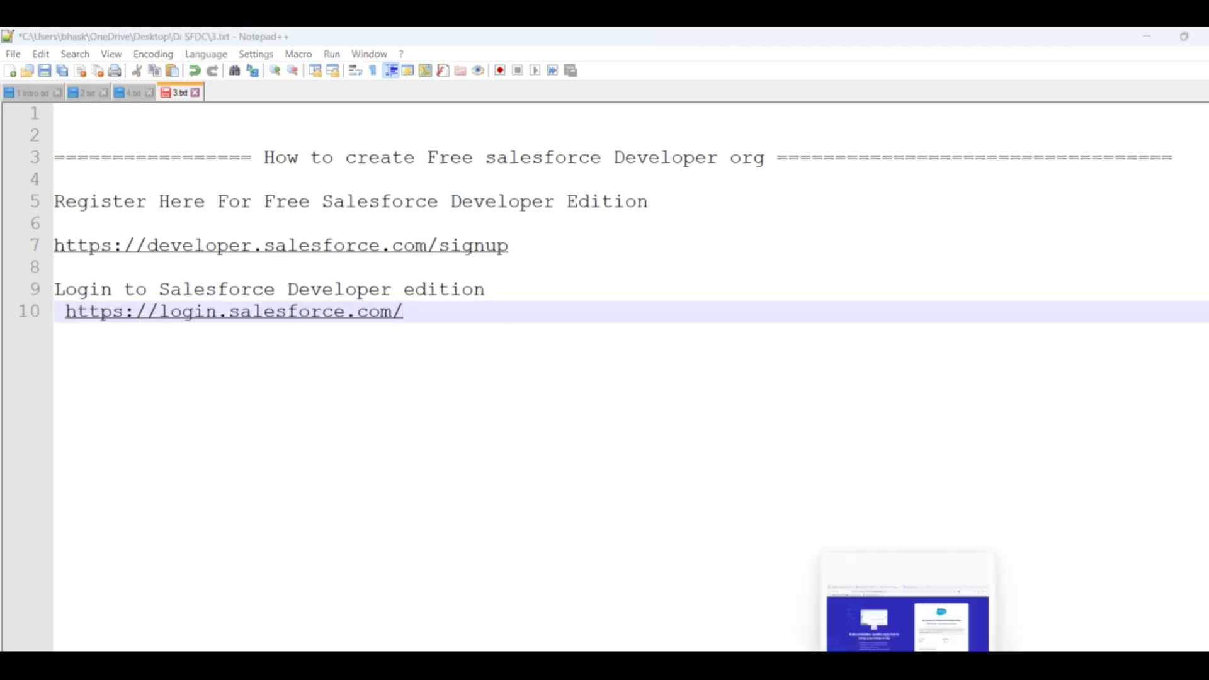
On the signup page, review the Email and first name values and keep Developer as job role
click(907, 605)
click(478, 84)
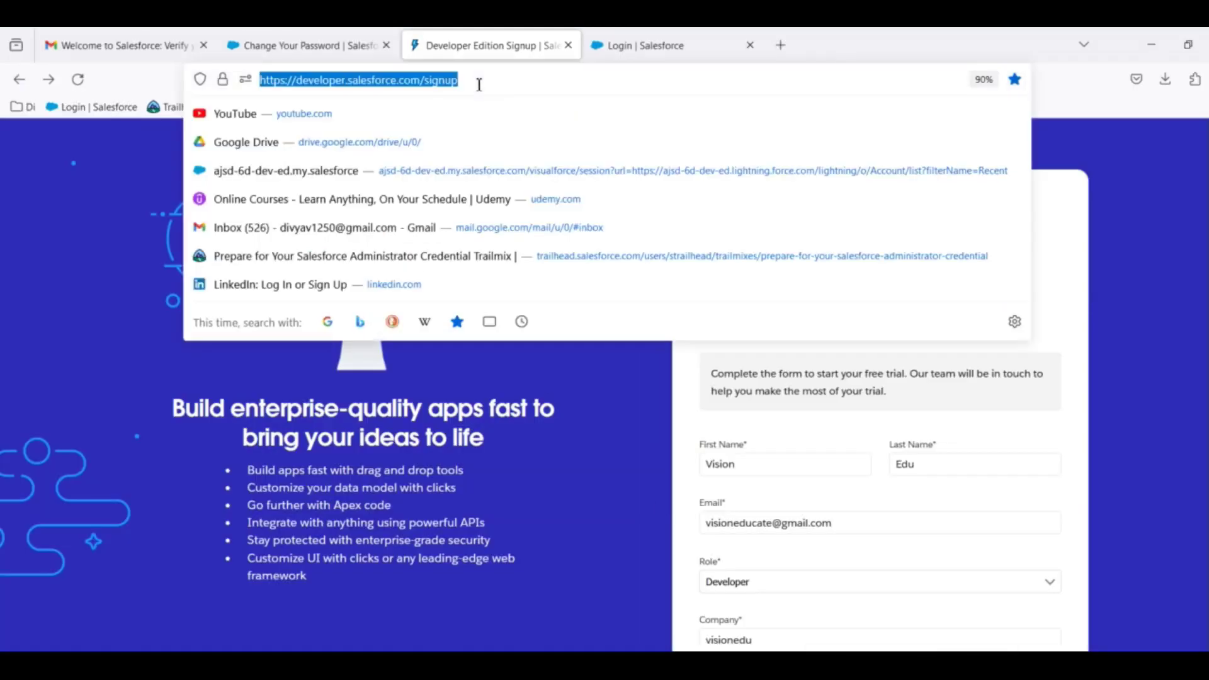
click(618, 425)
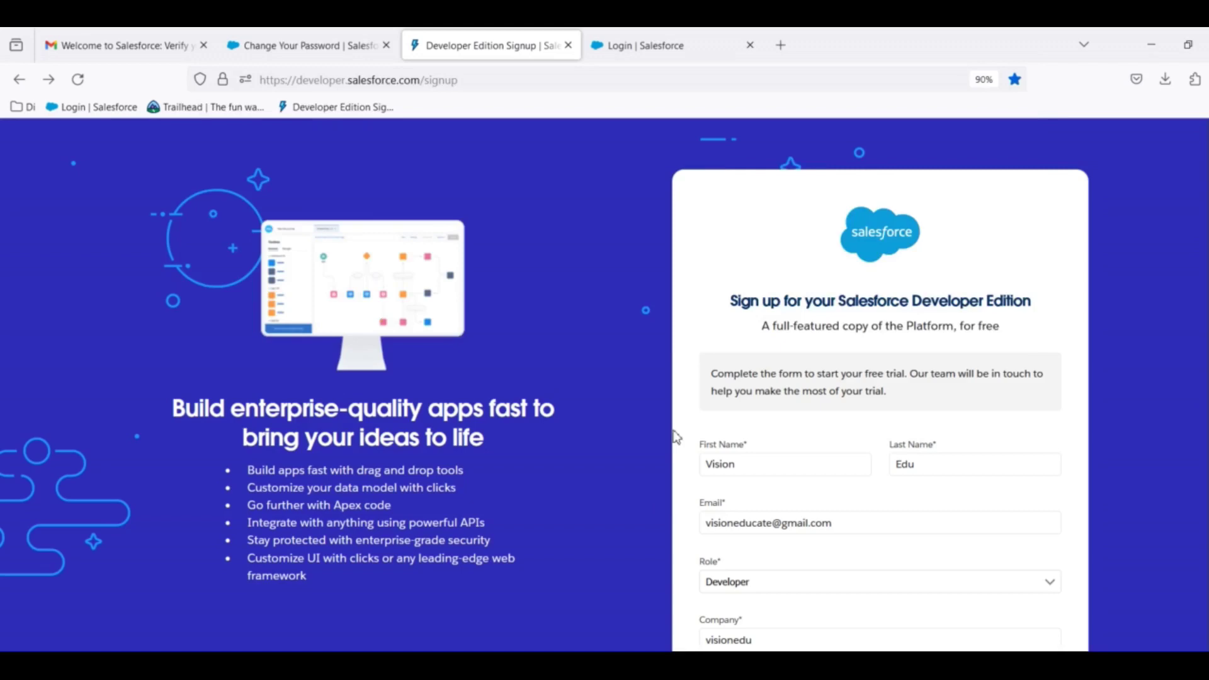
scroll(716, 429, down, 3)
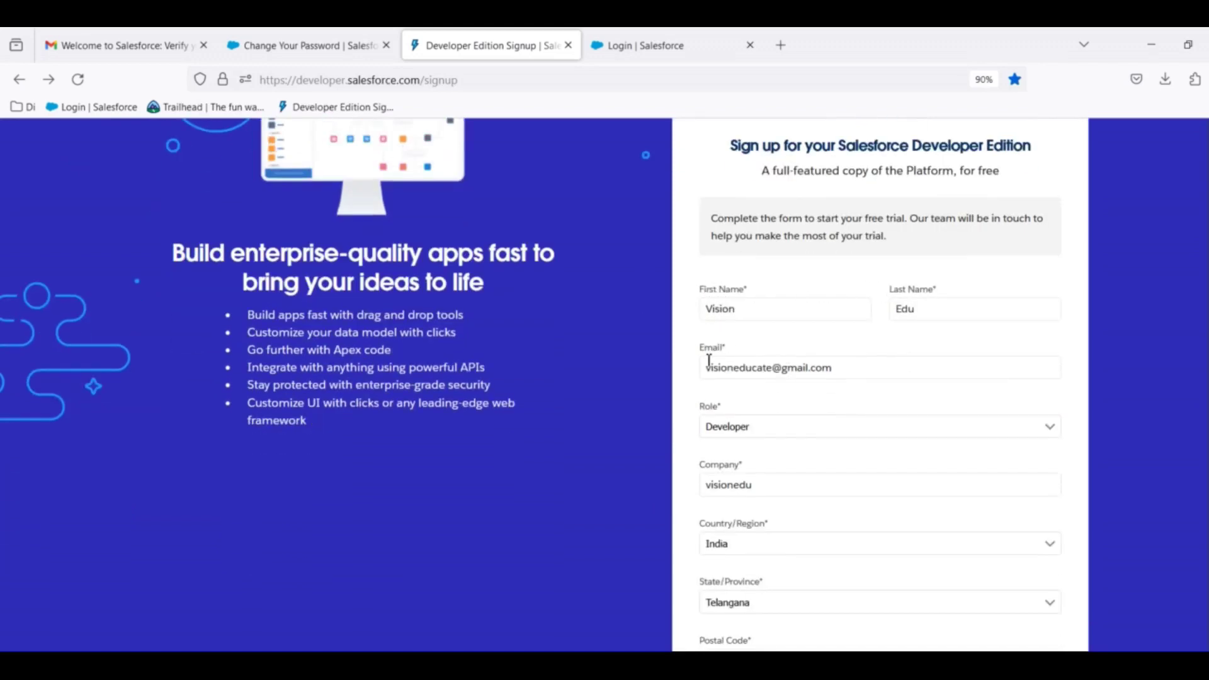
triple_click(732, 362)
double_click(746, 308)
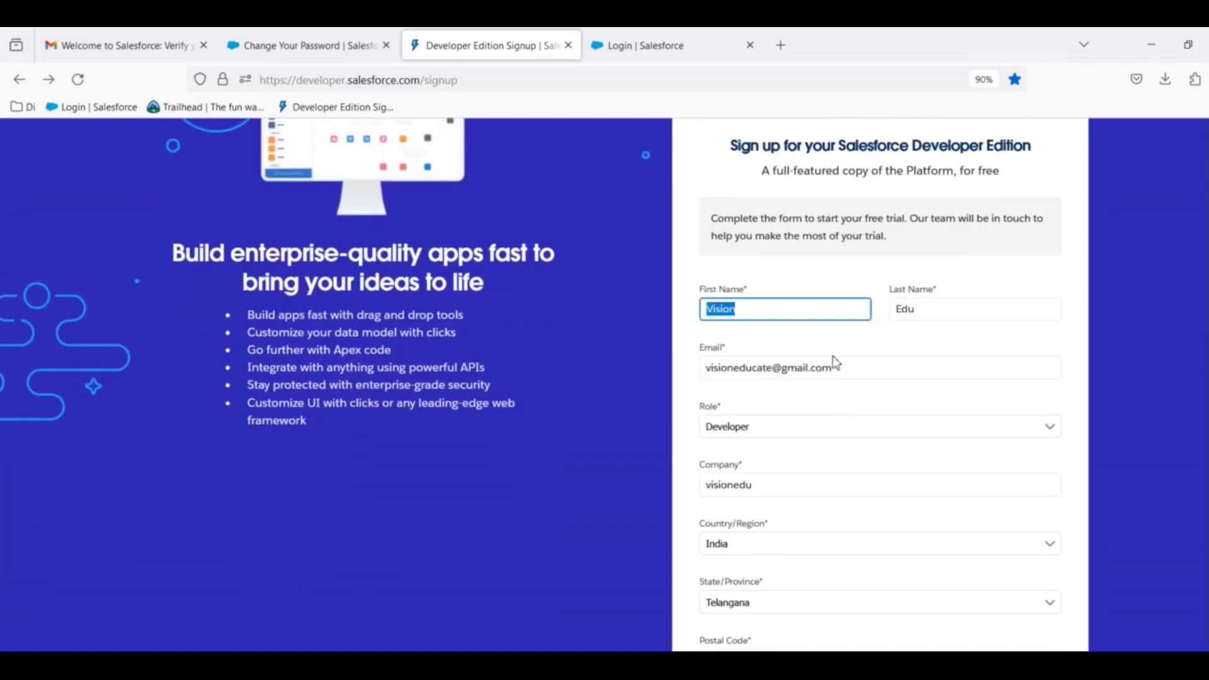
click(812, 350)
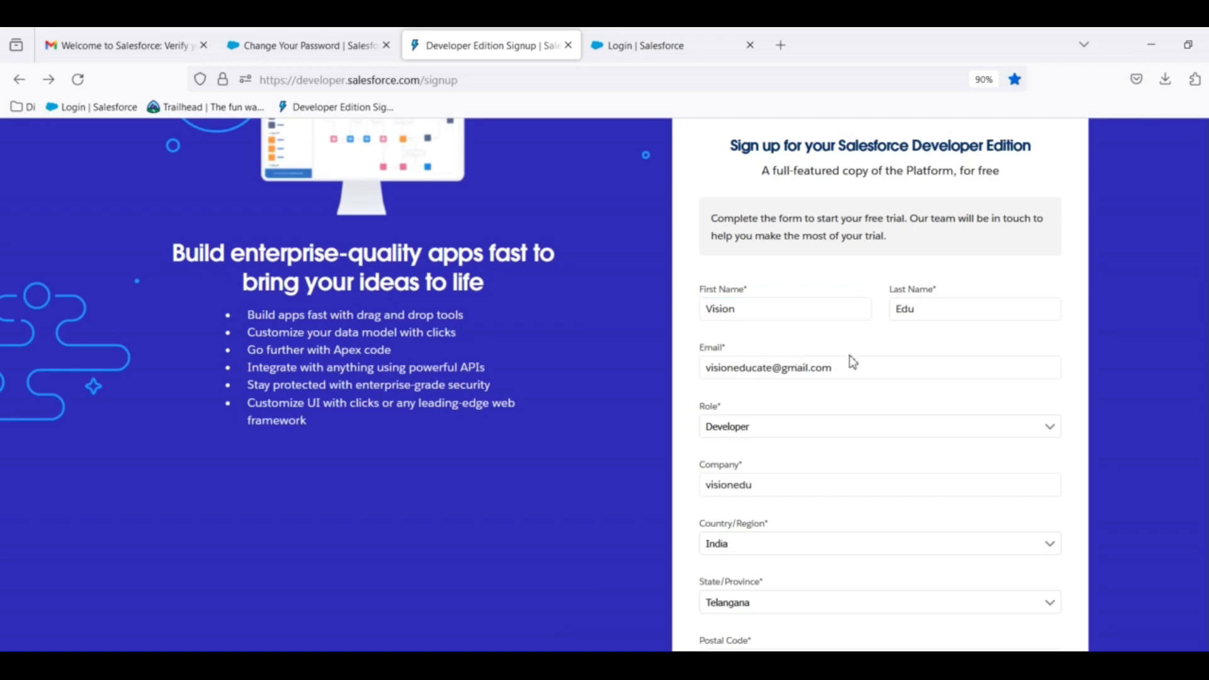
scroll(845, 312, down, 2)
drag(858, 296, 658, 305)
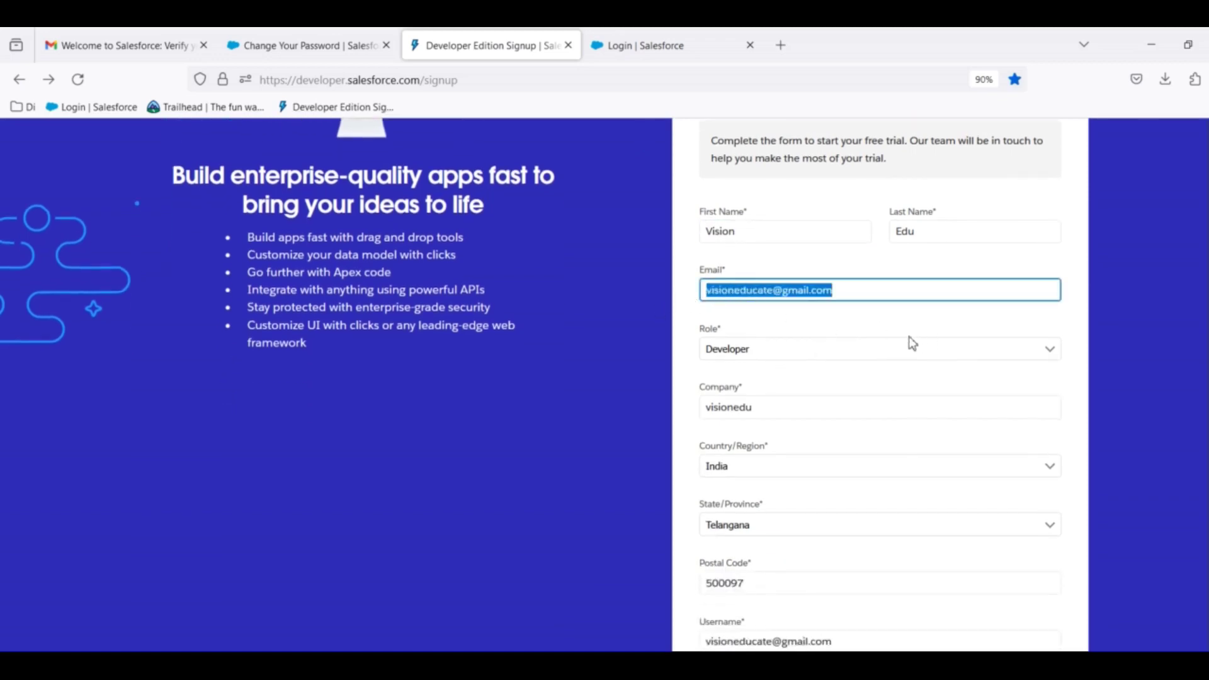
click(845, 346)
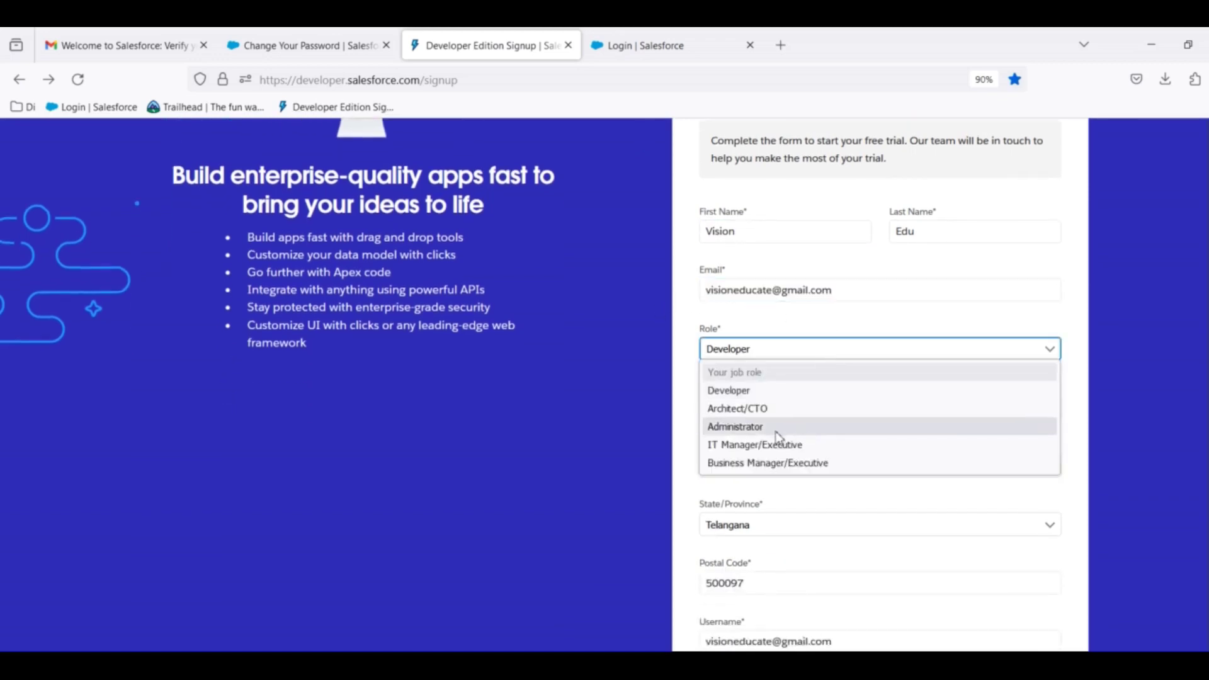
click(748, 391)
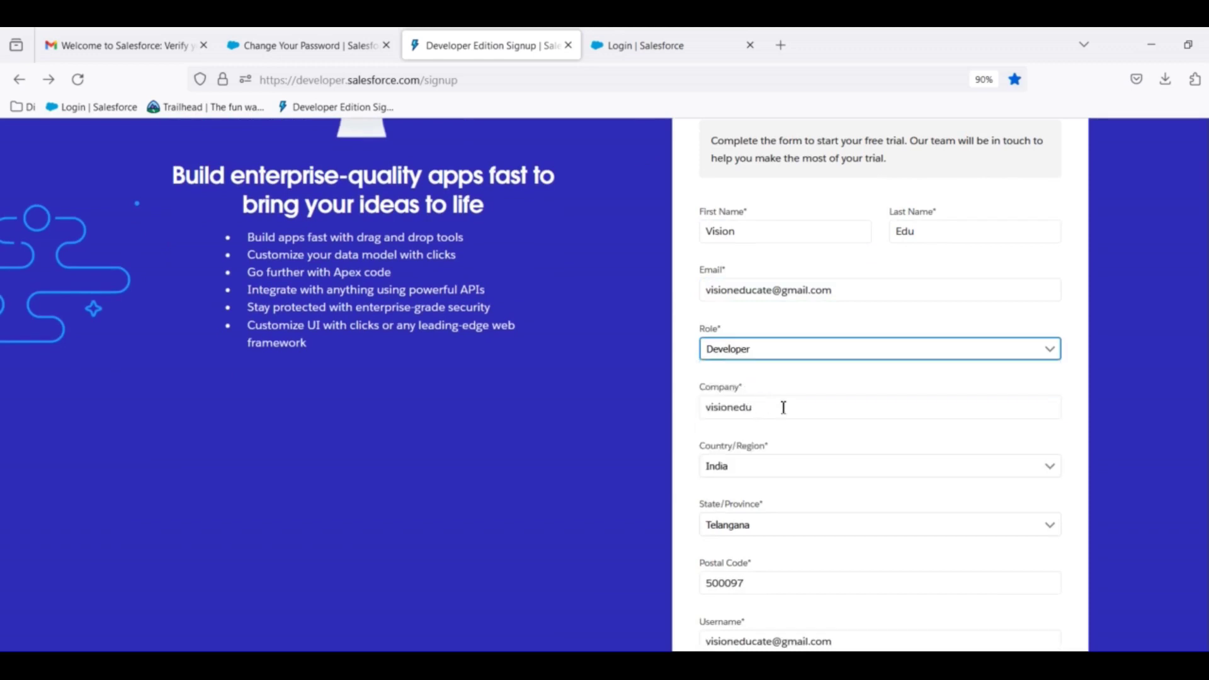
click(783, 407)
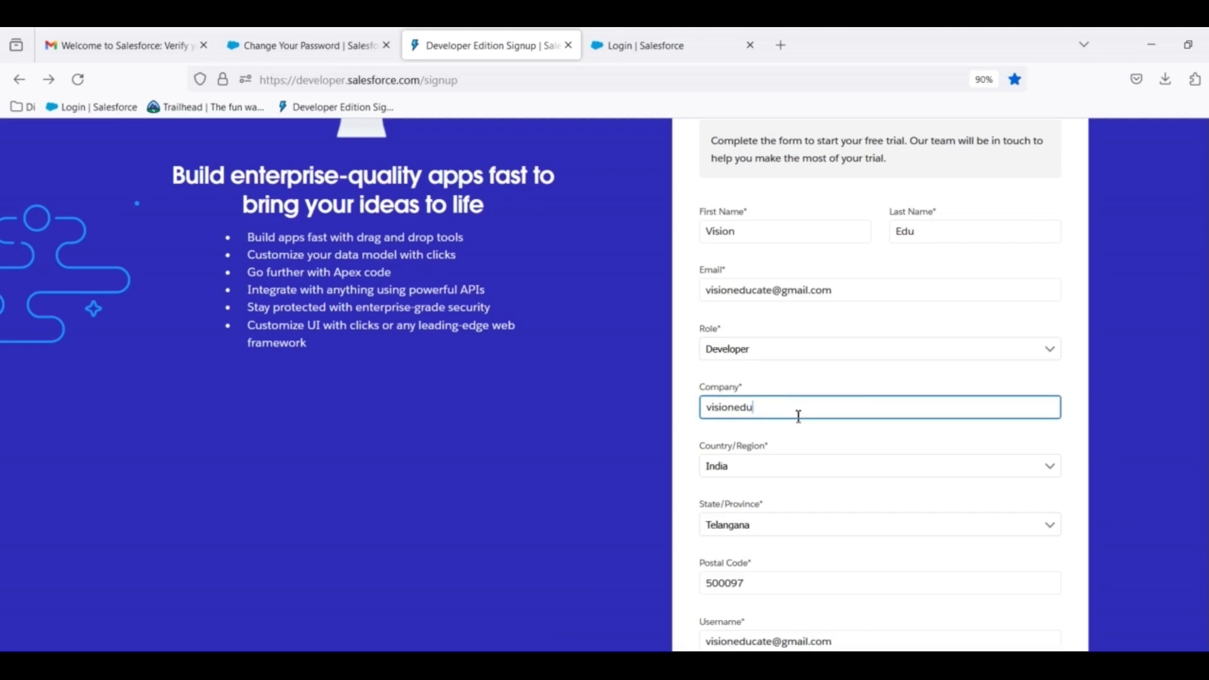
Scroll down the form and inspect the Username value, including its domain part
scroll(767, 440, down, 3)
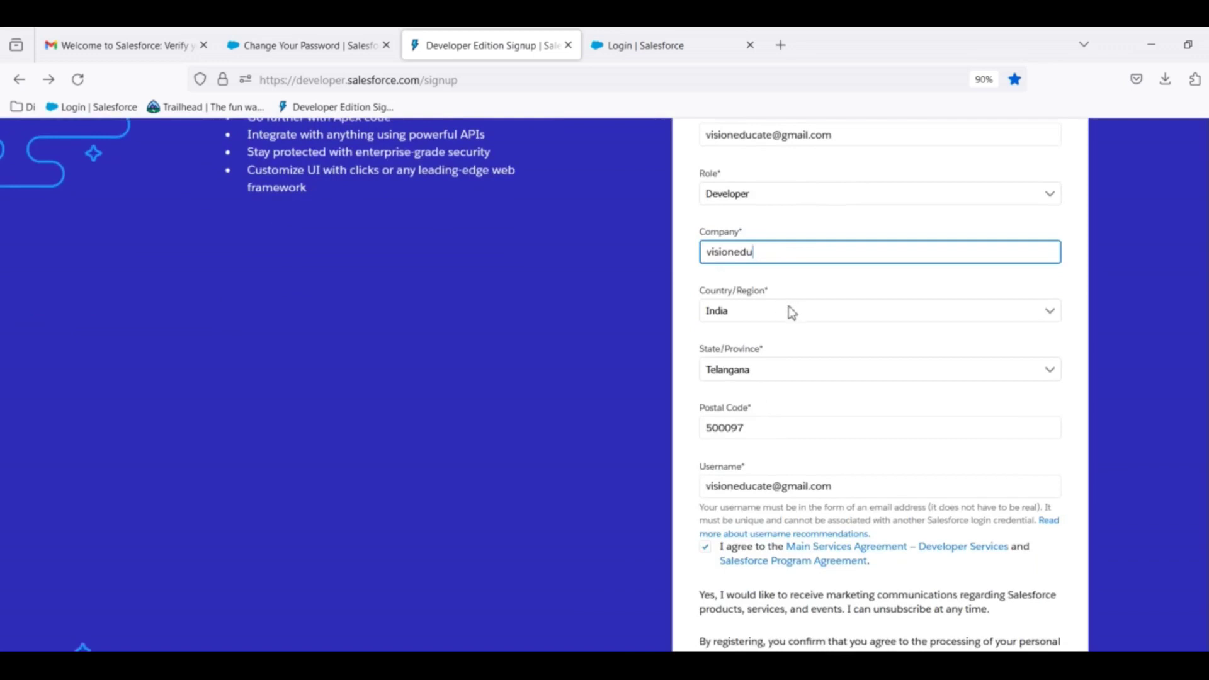
scroll(788, 473, down, 1)
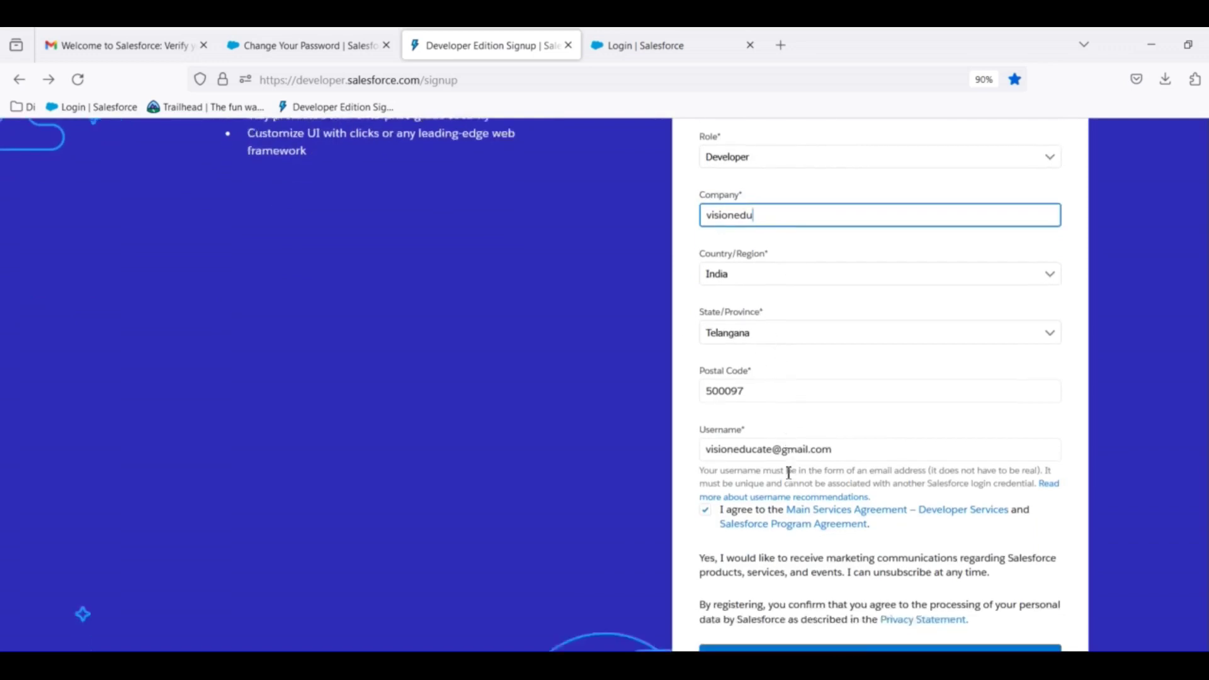
scroll(818, 441, down, 1)
drag(764, 397, 697, 400)
click(861, 408)
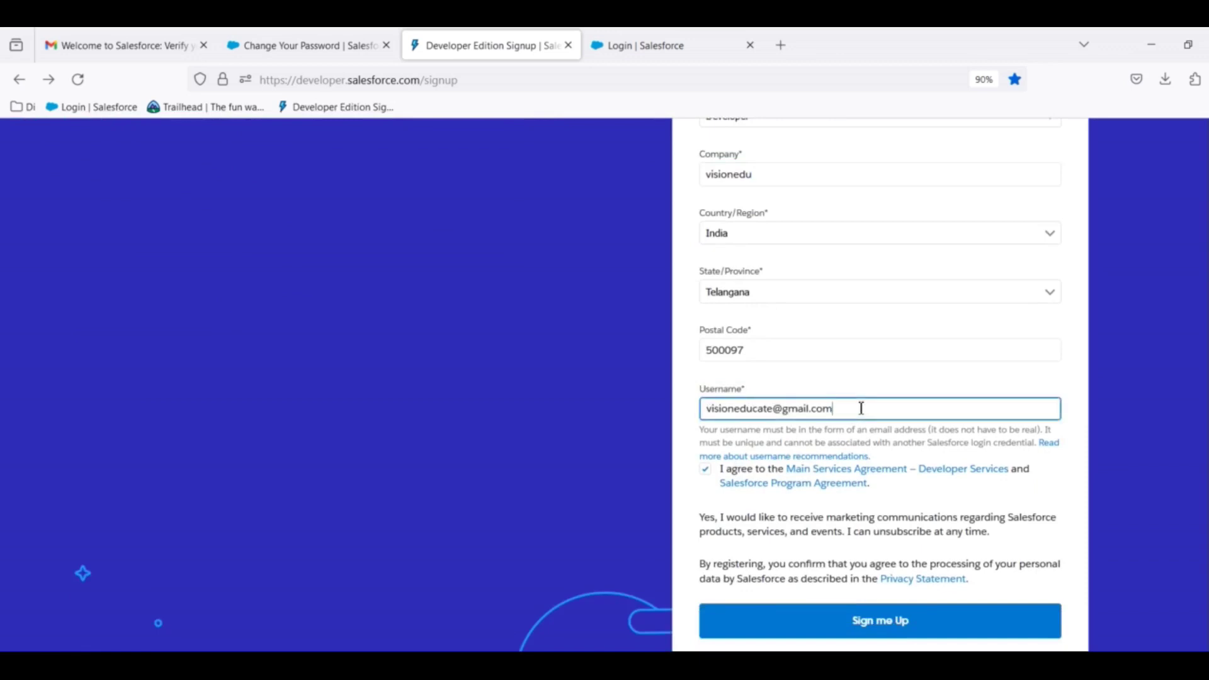
drag(851, 411, 703, 409)
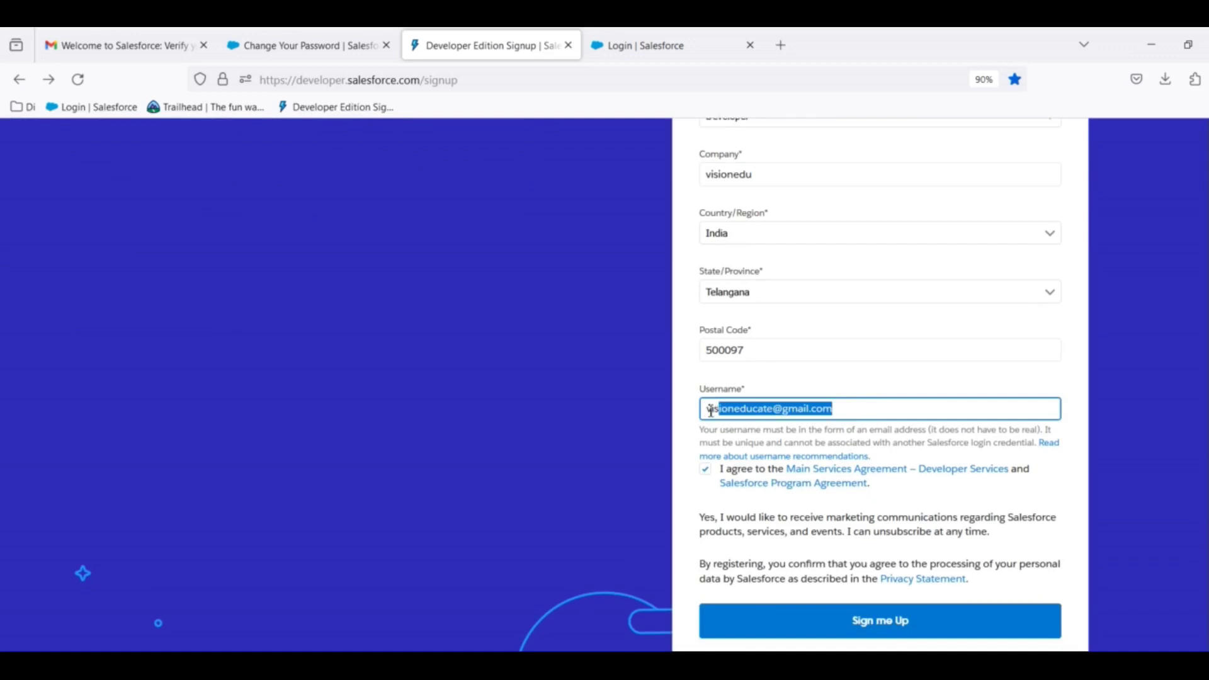
click(781, 391)
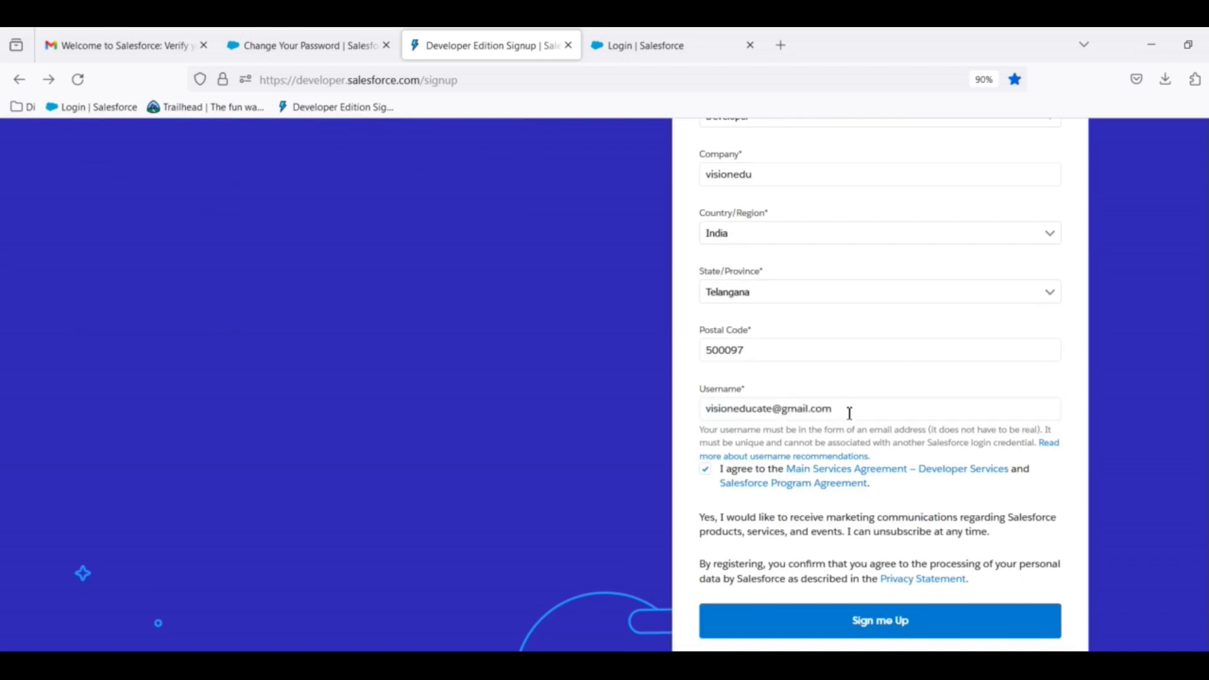
drag(847, 413, 710, 428)
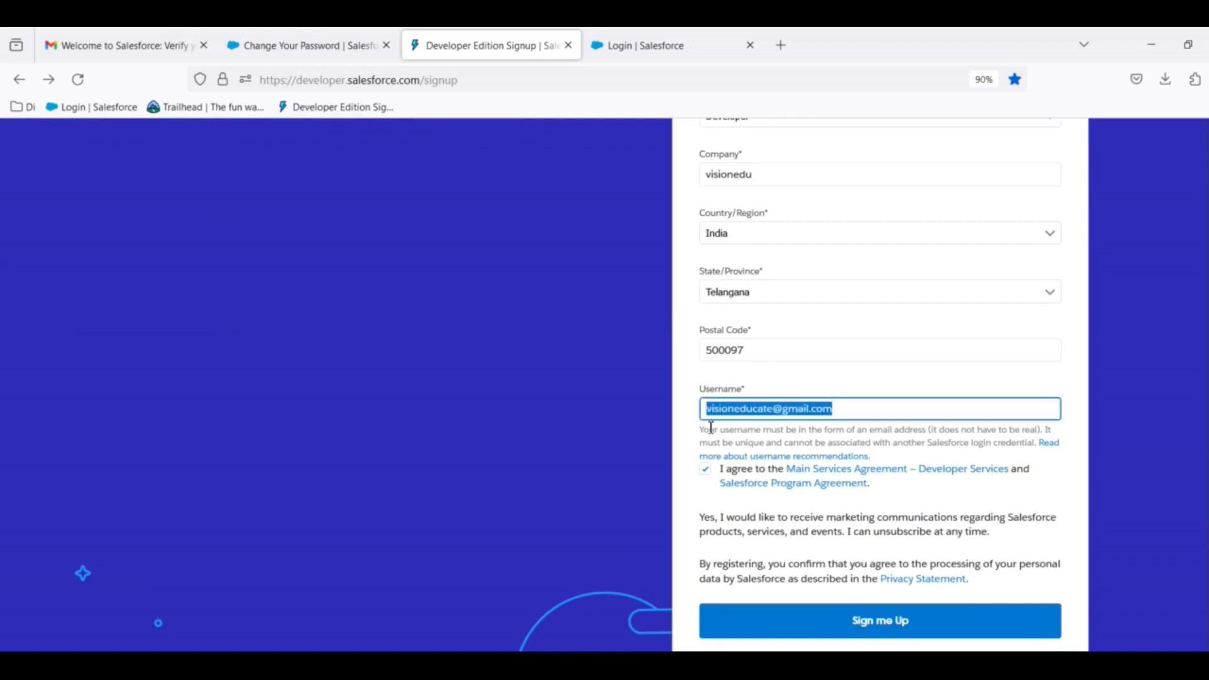
click(847, 442)
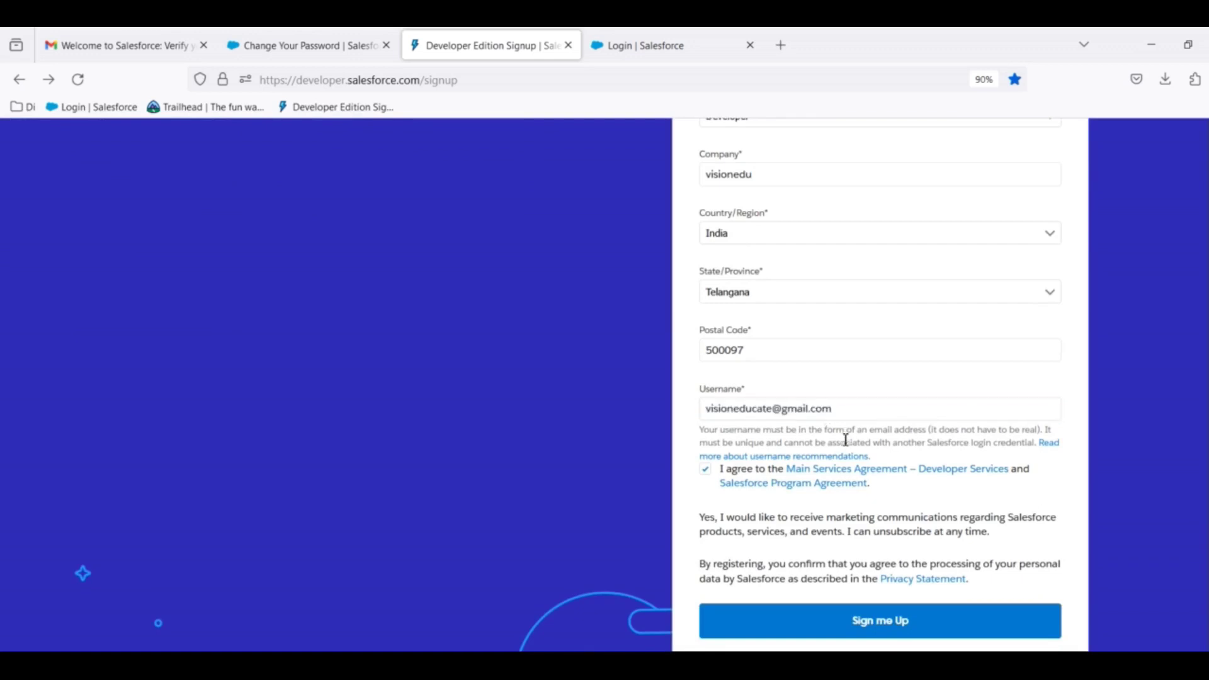
double_click(779, 409)
drag(850, 410, 772, 418)
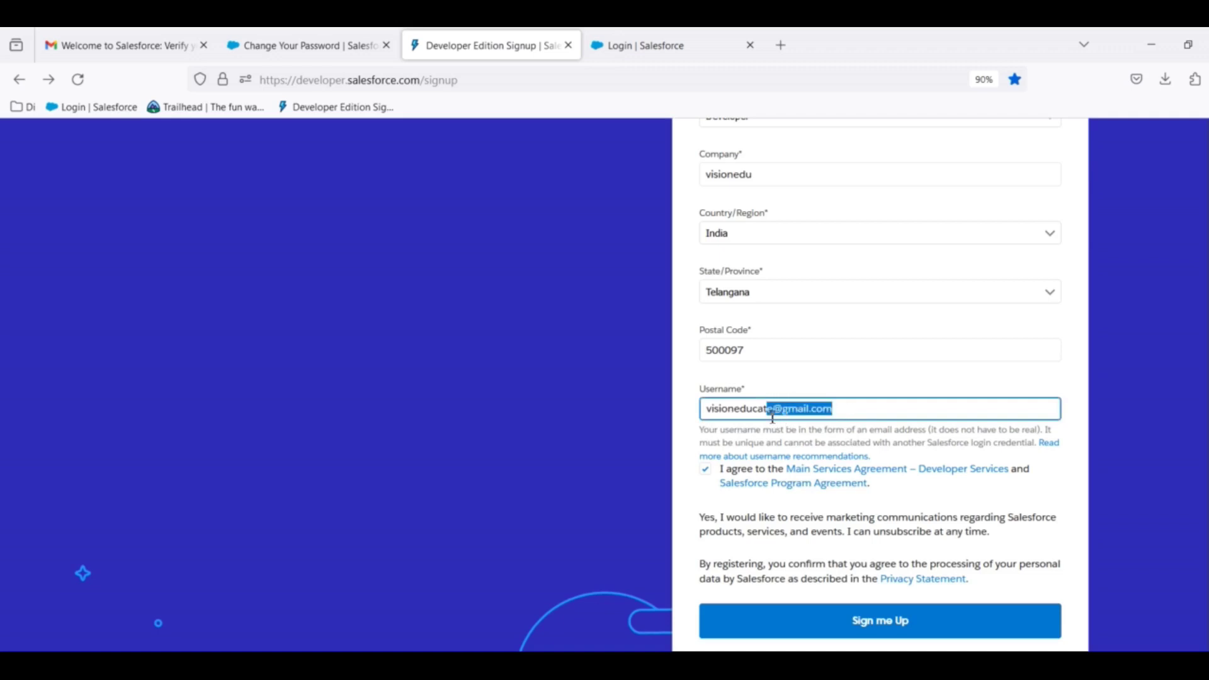
click(839, 434)
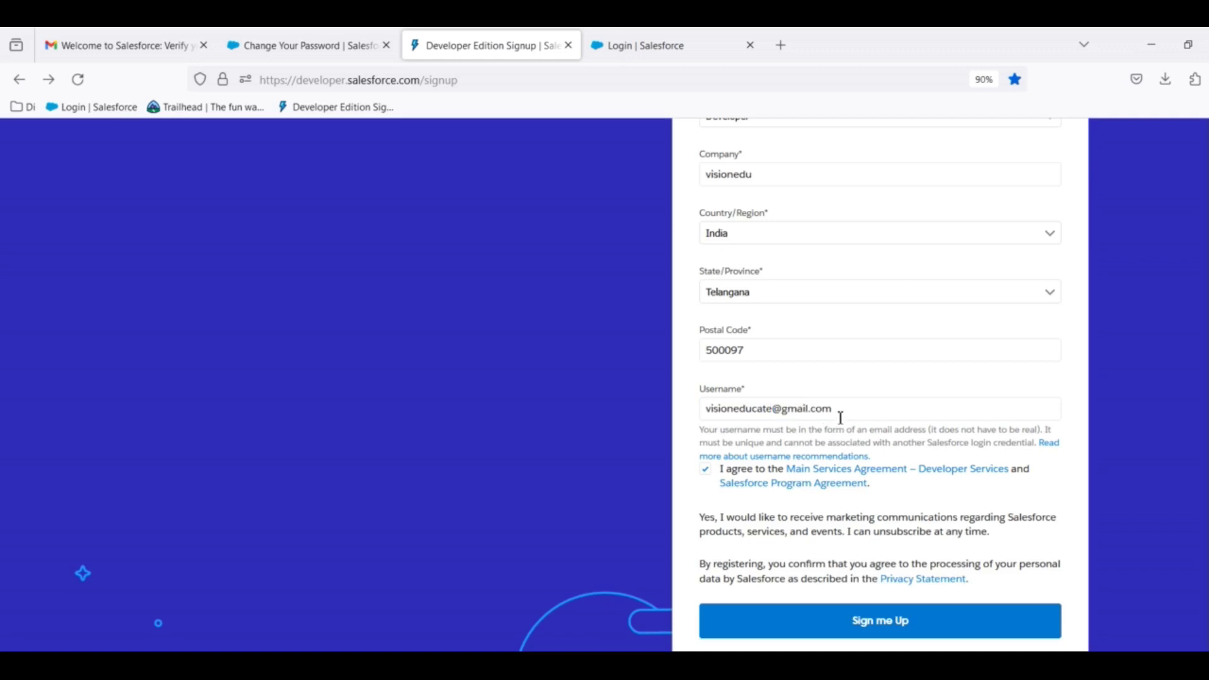
scroll(837, 428, down, 3)
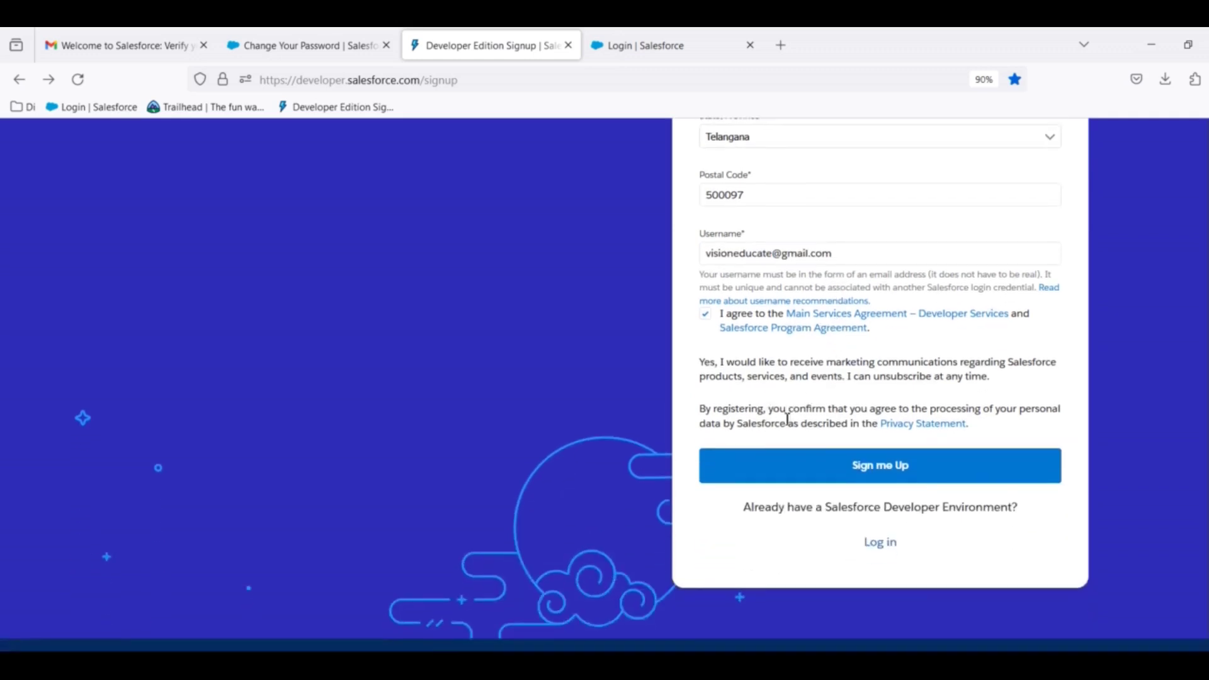
Open Salesforce's 'Verify your account' email in Gmail and scroll through it
click(106, 35)
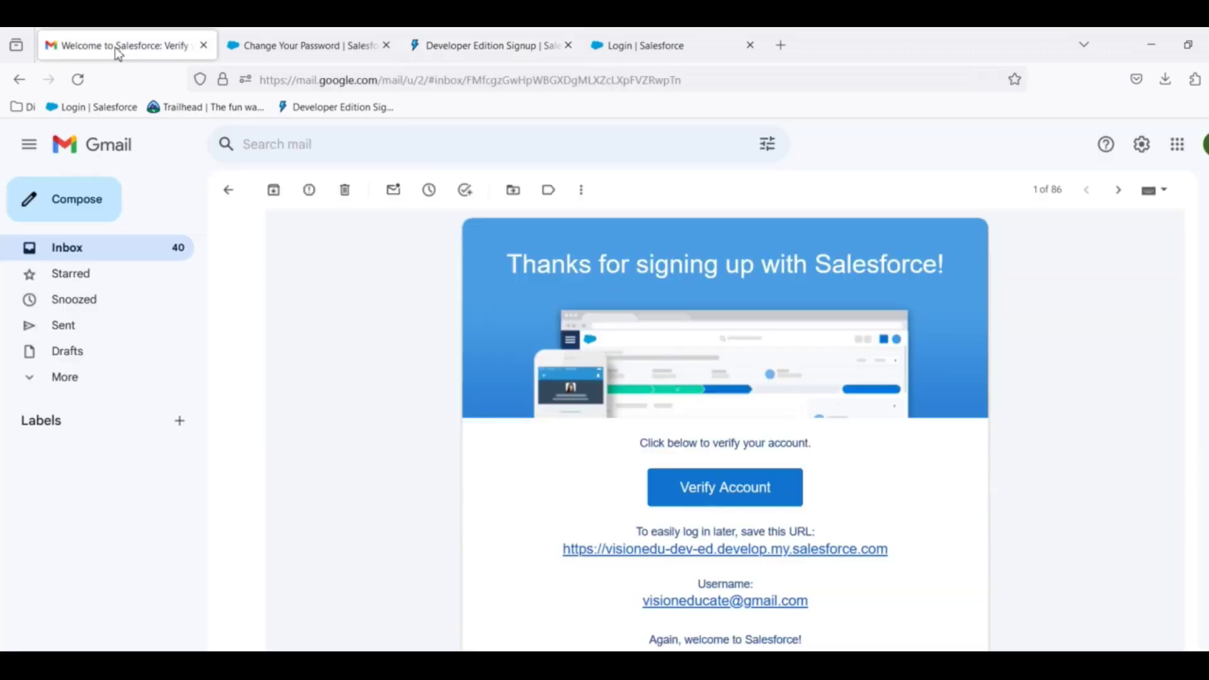
scroll(559, 310, up, 3)
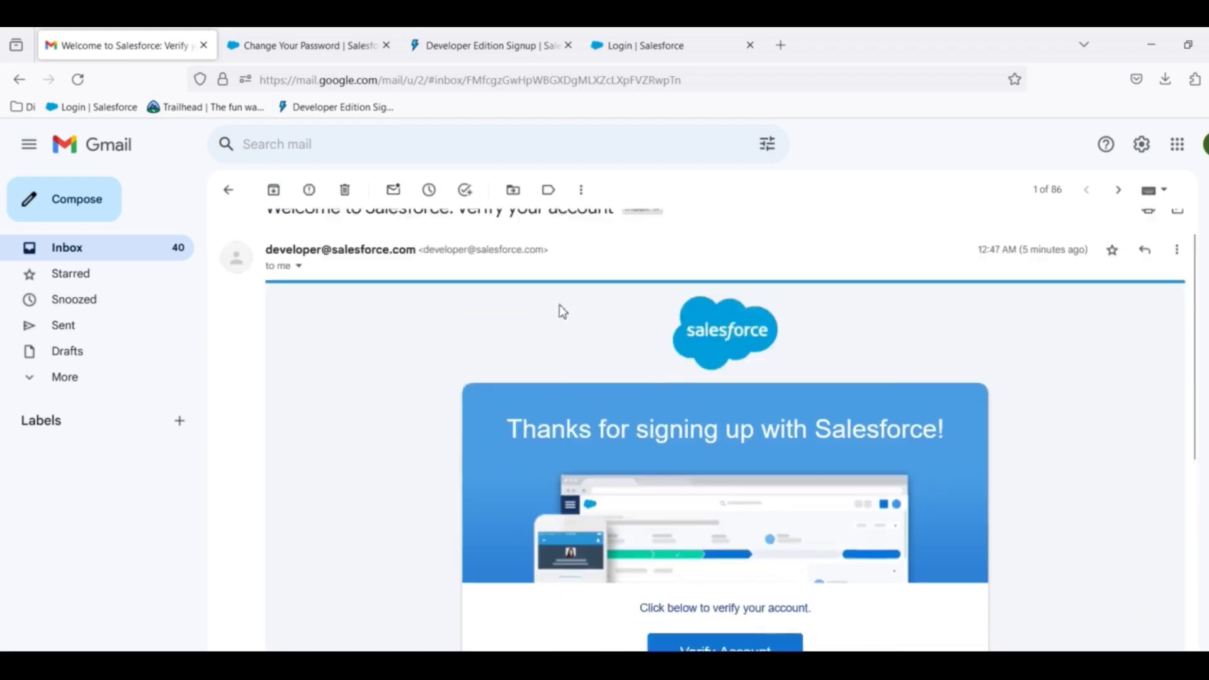
scroll(603, 358, down, 5)
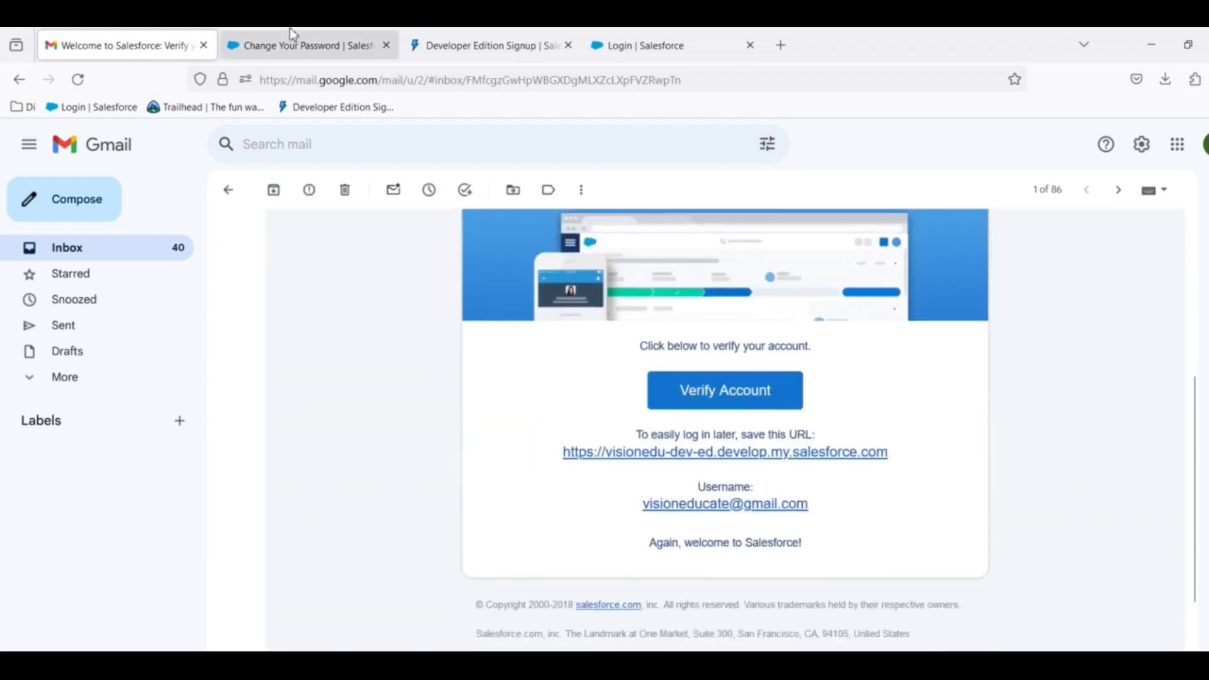
Enter and confirm the new password, answer the security question, and submit the change
click(286, 47)
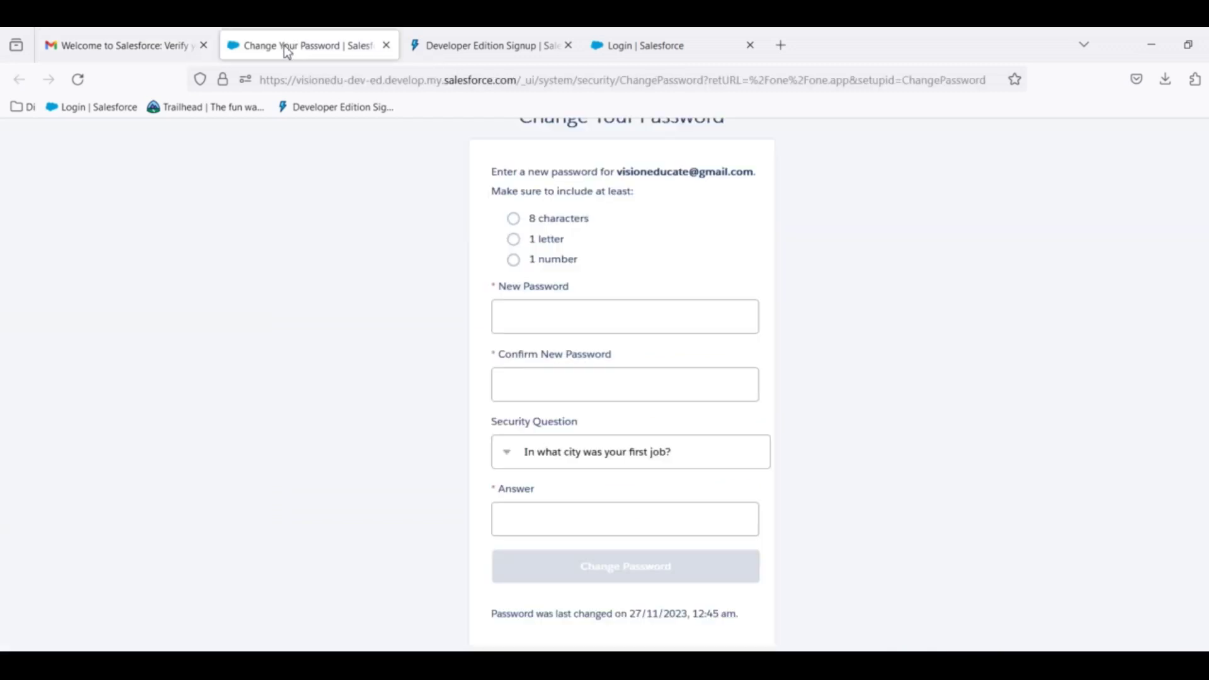
scroll(549, 251, up, 2)
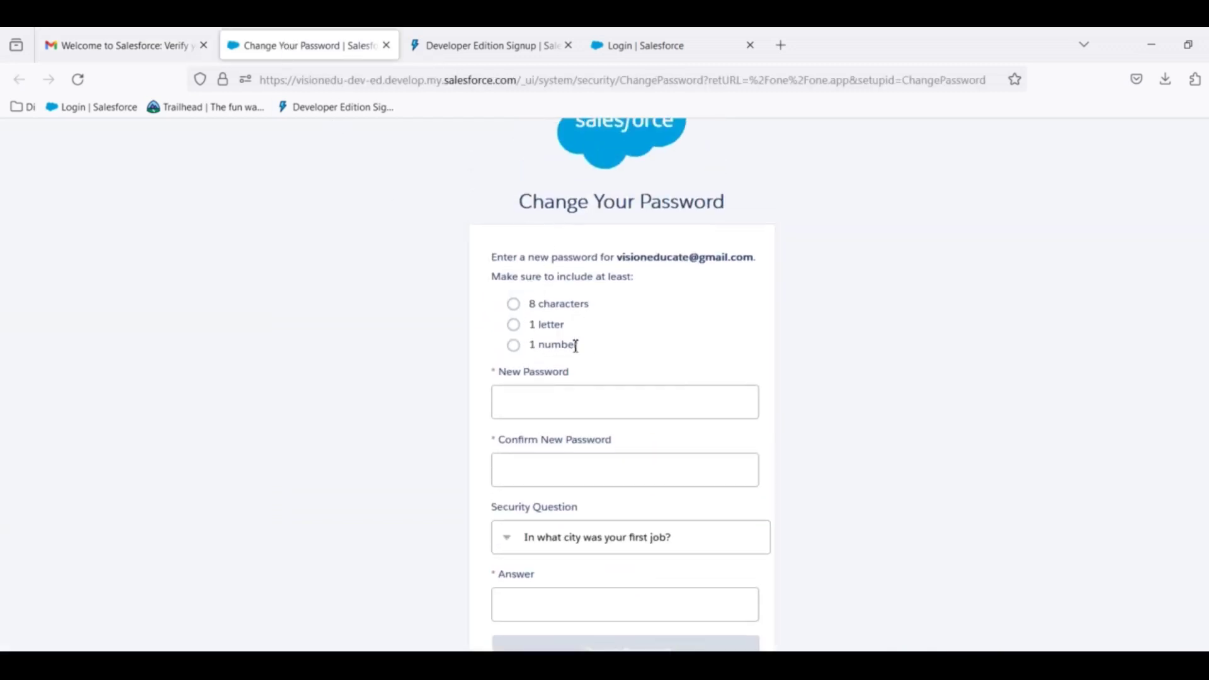
click(555, 397)
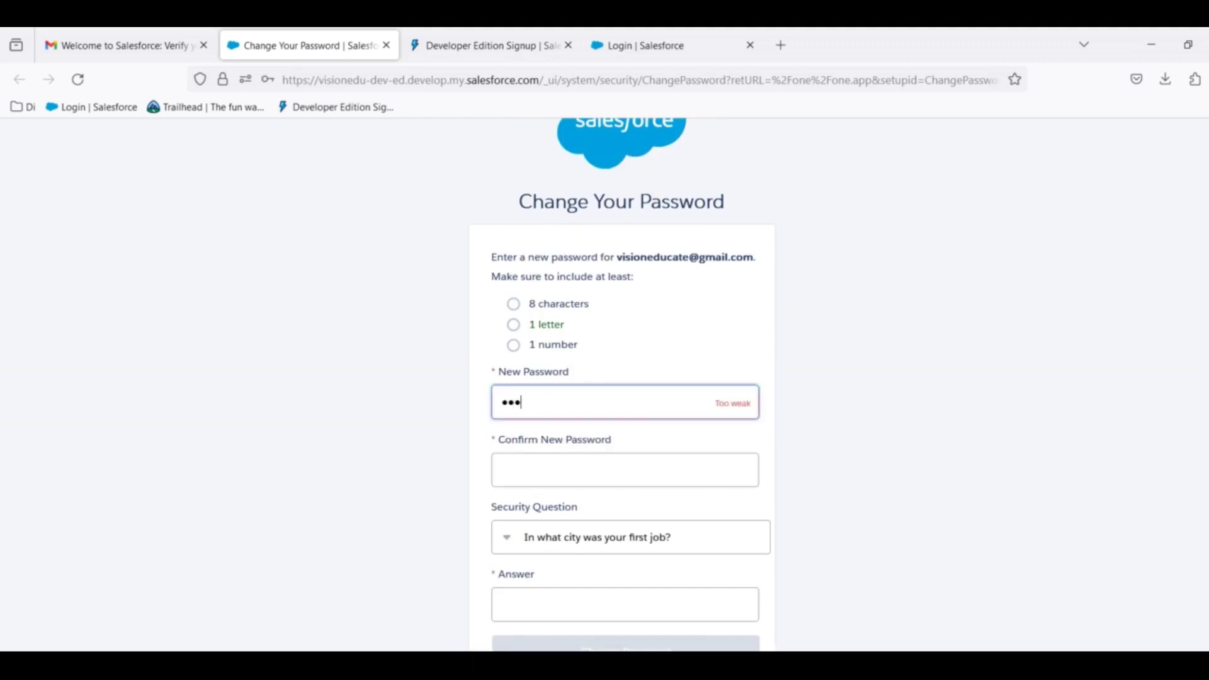
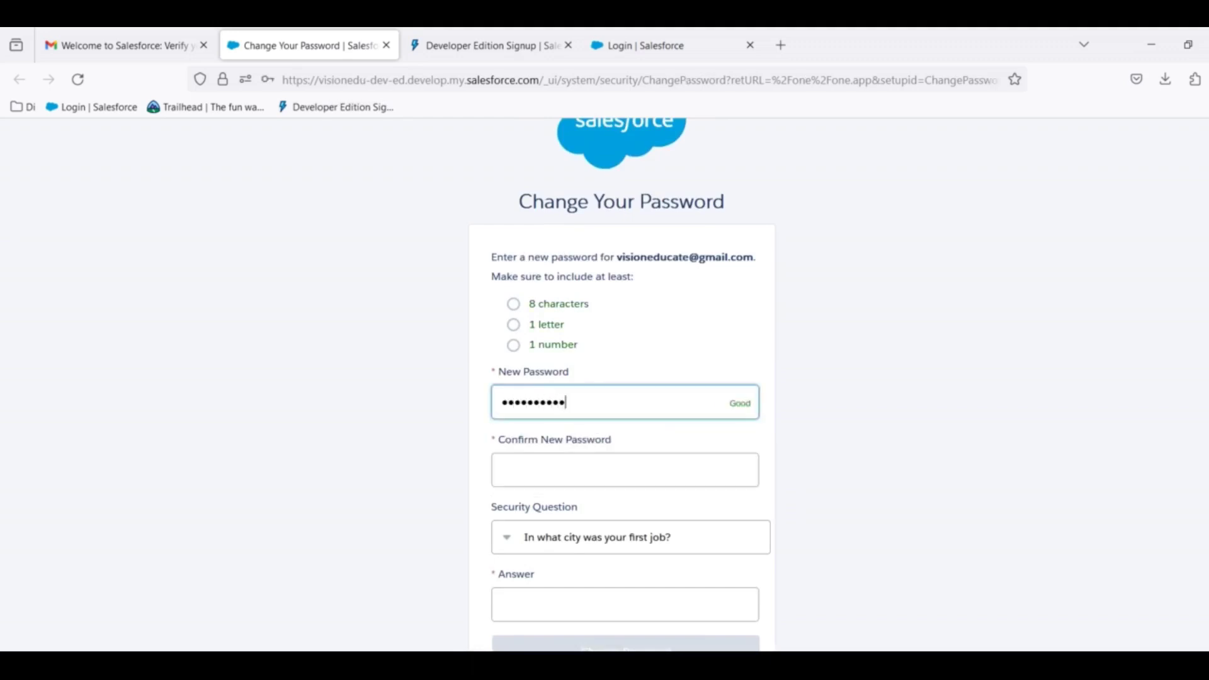
key(Tab)
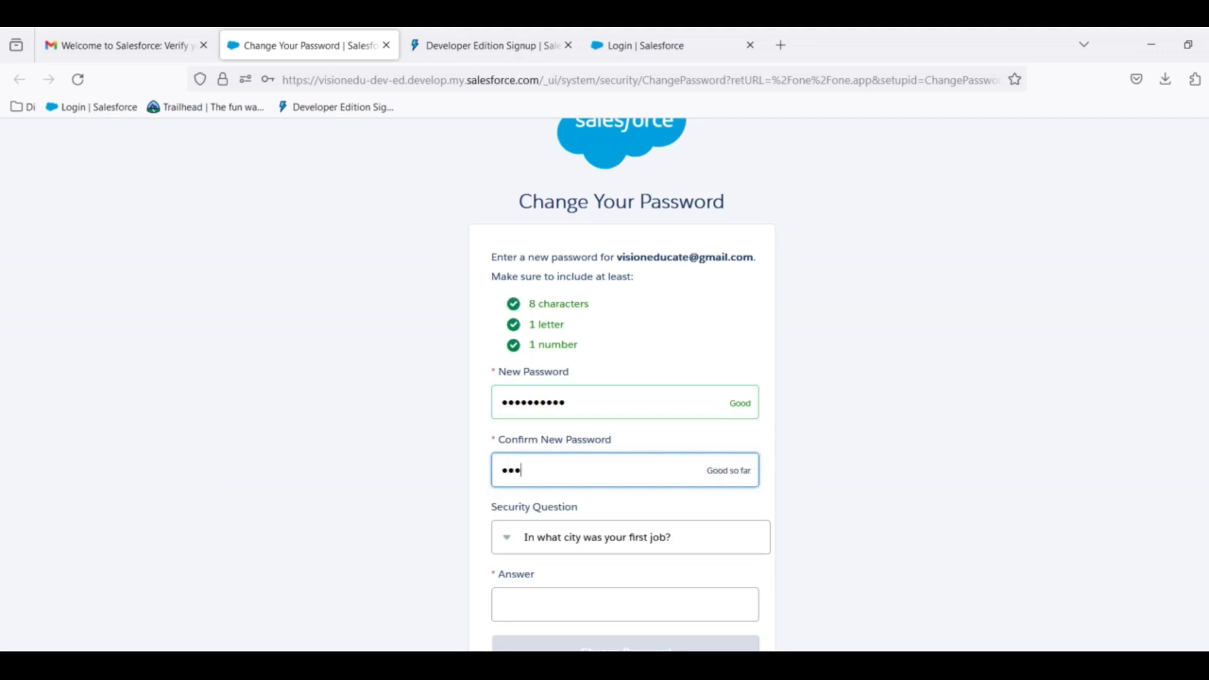
scroll(558, 403, down, 2)
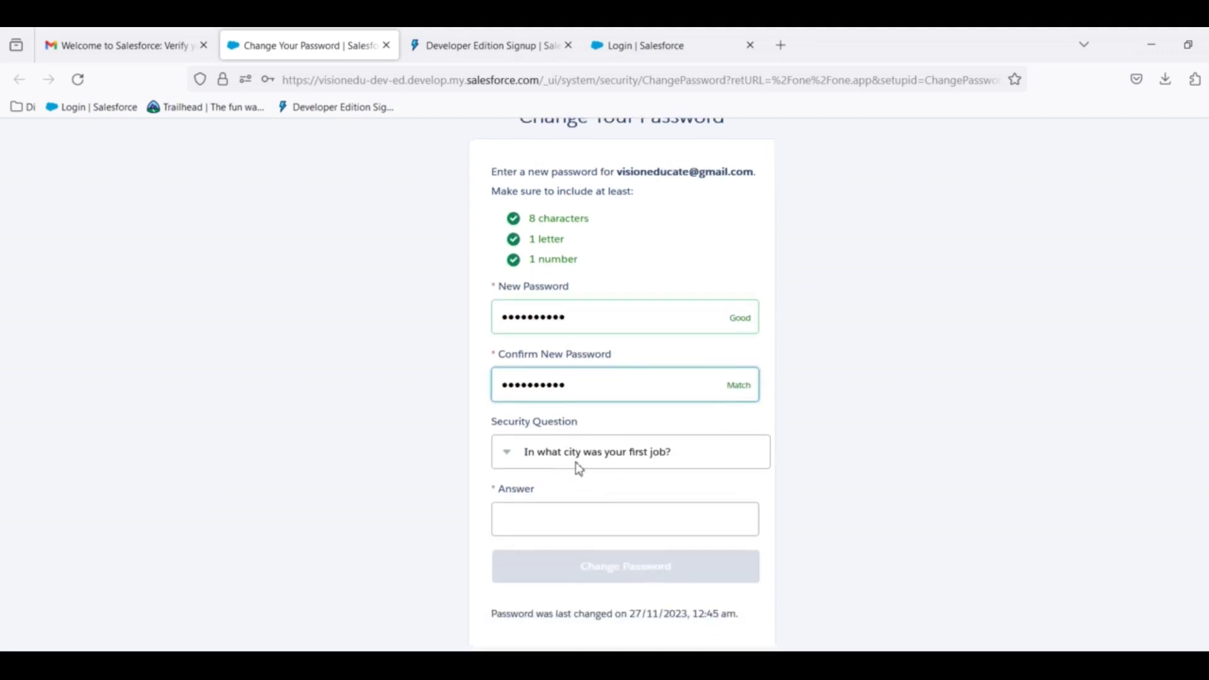
click(571, 525)
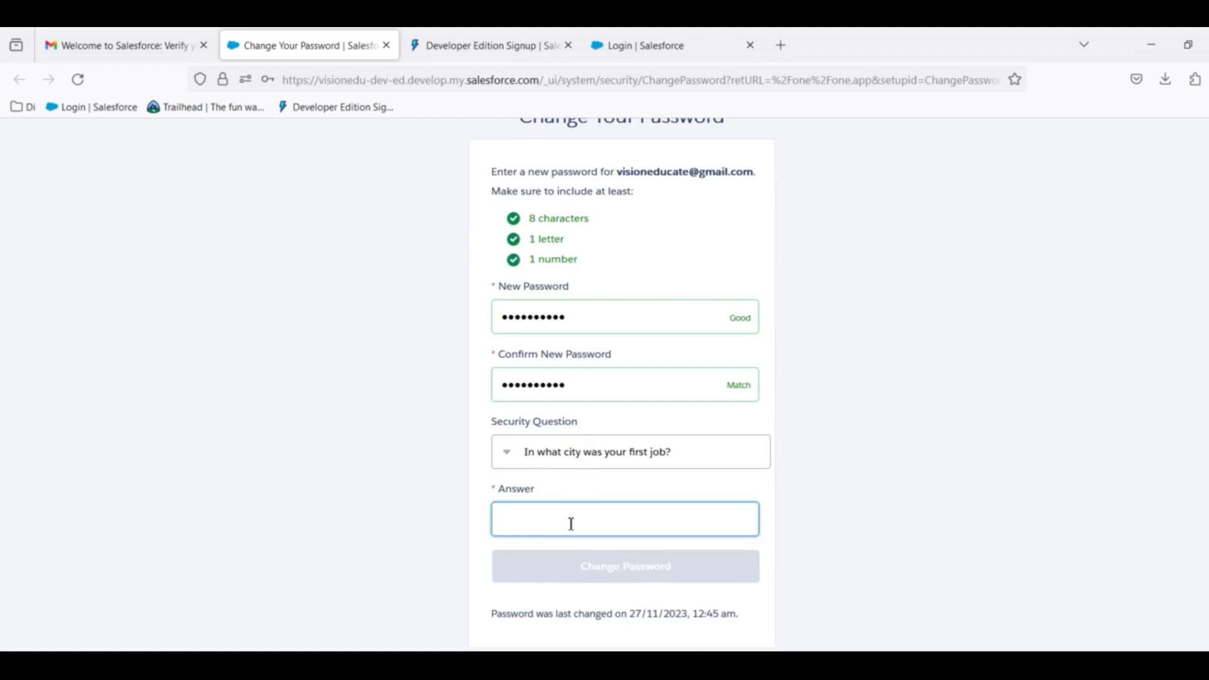
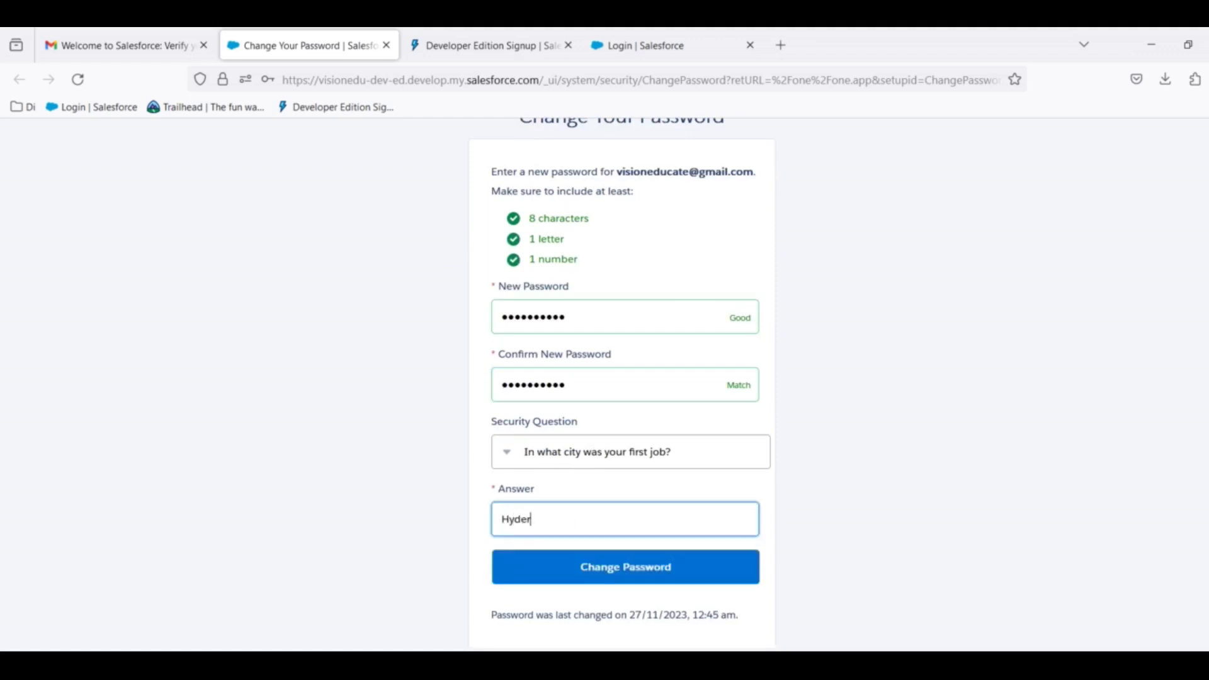
click(569, 563)
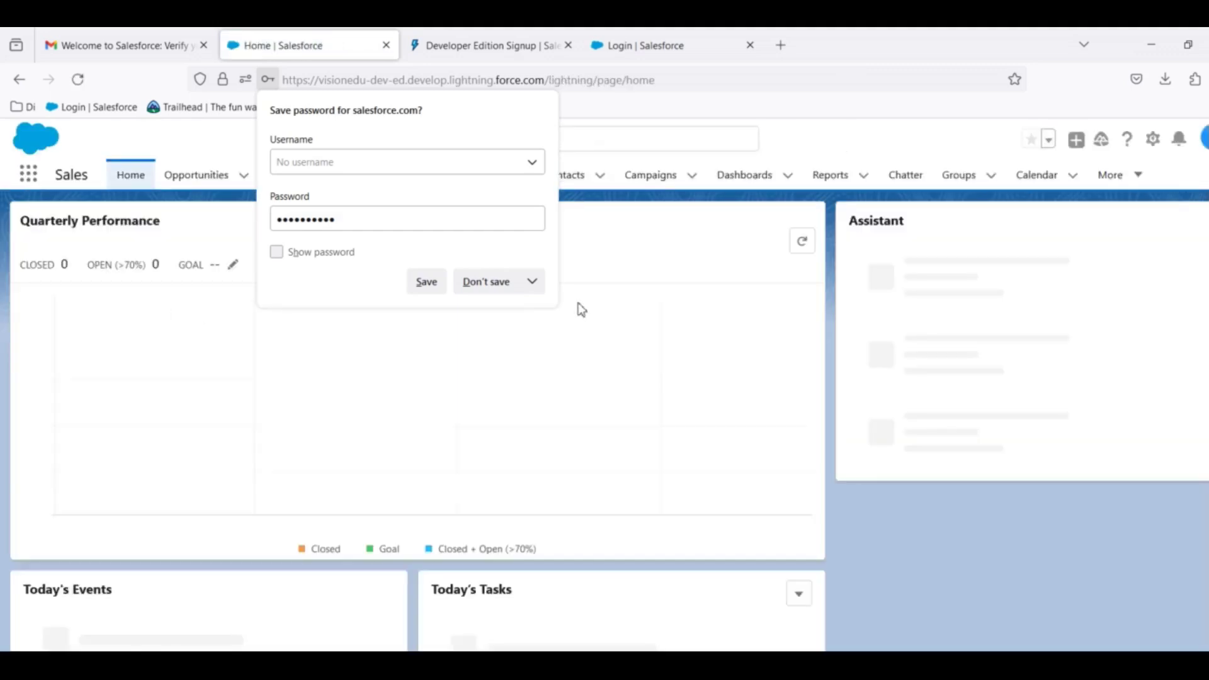
Decline saving the password, allow notifications, dismiss the incidents card, and go back to Gmail
click(648, 278)
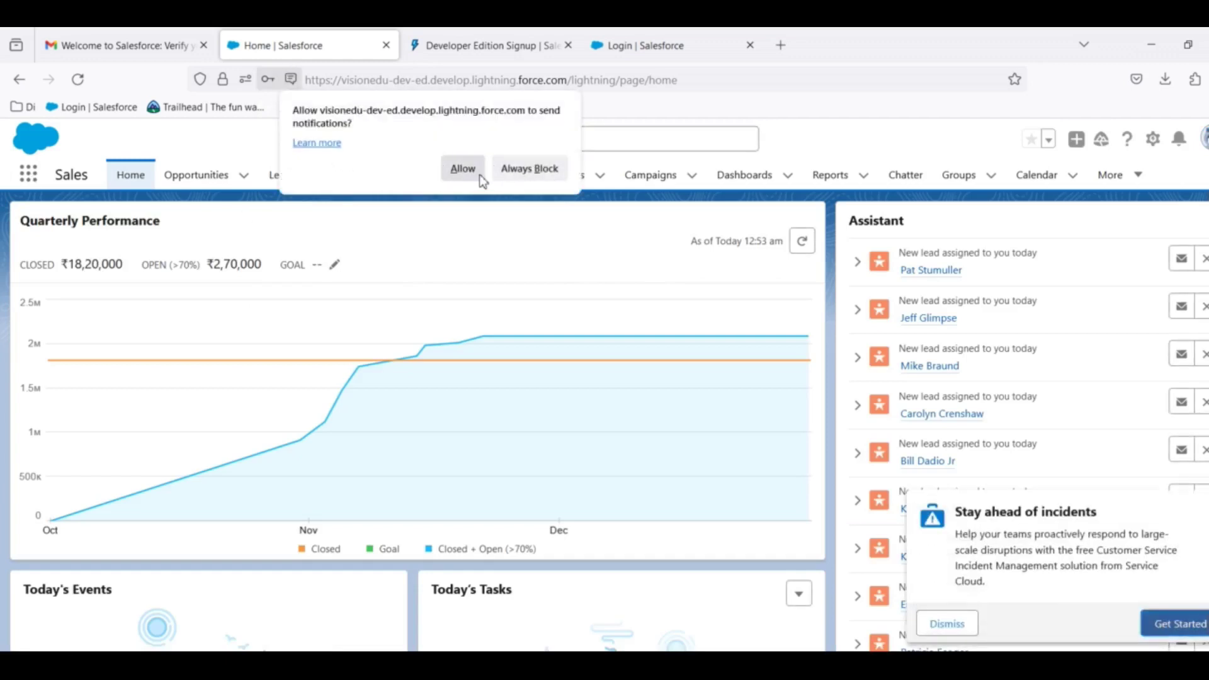
click(478, 175)
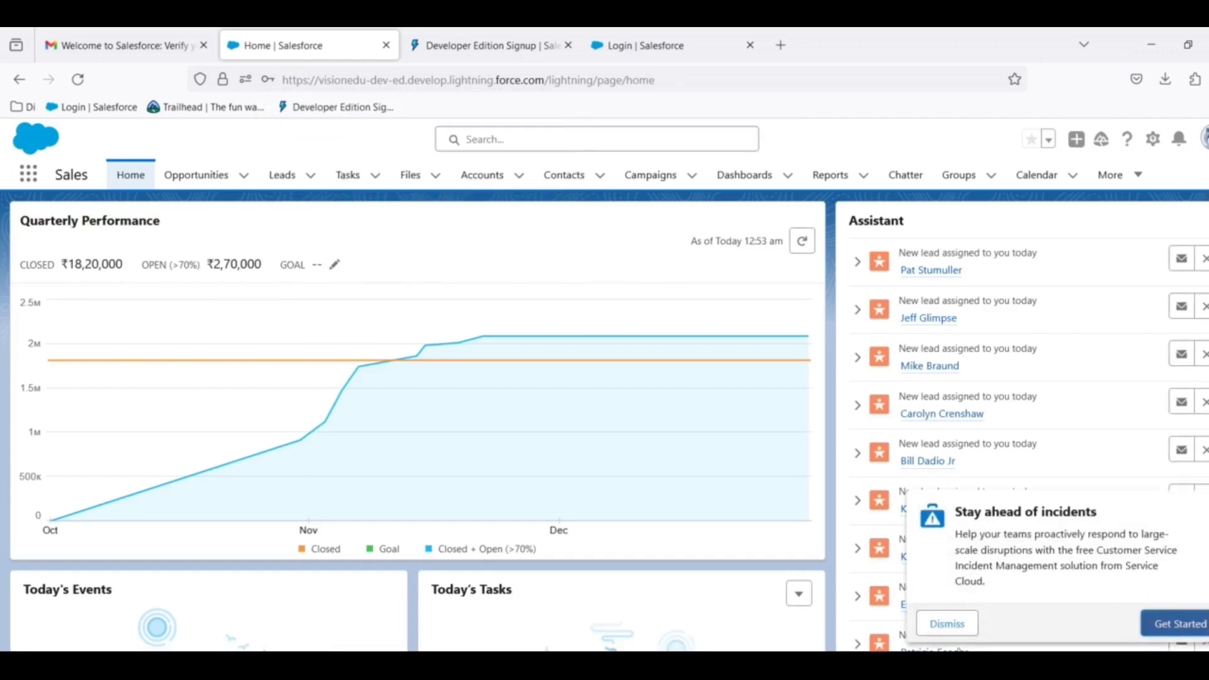
click(947, 623)
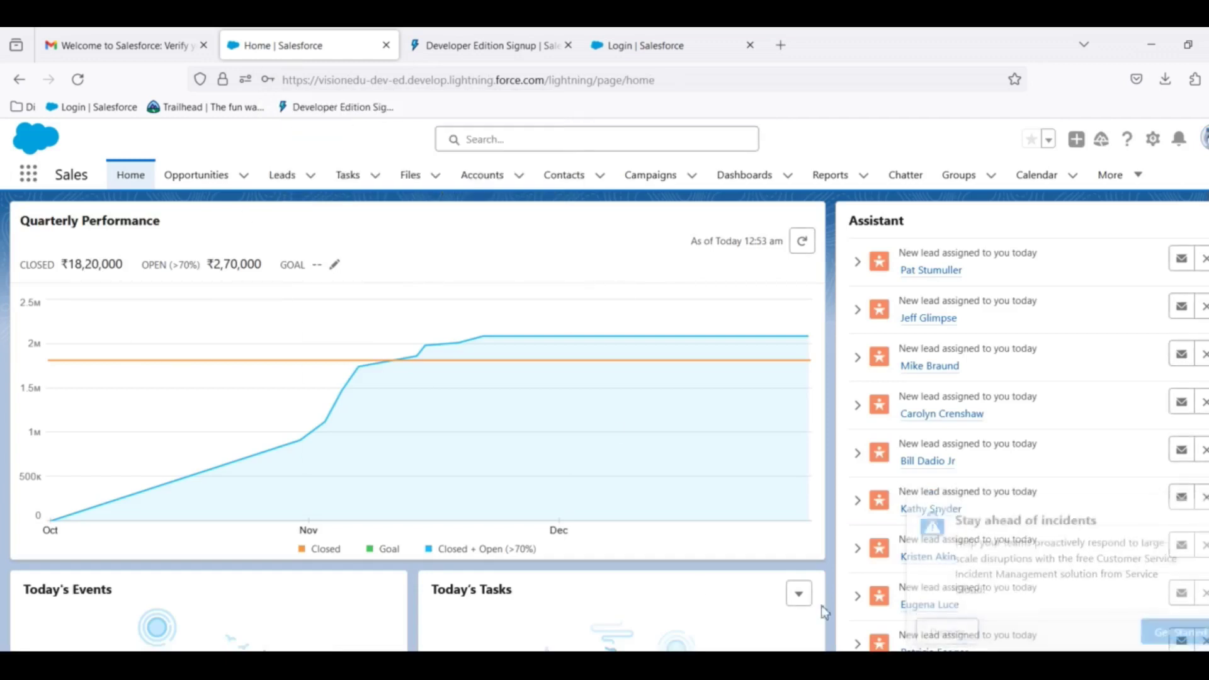
click(109, 39)
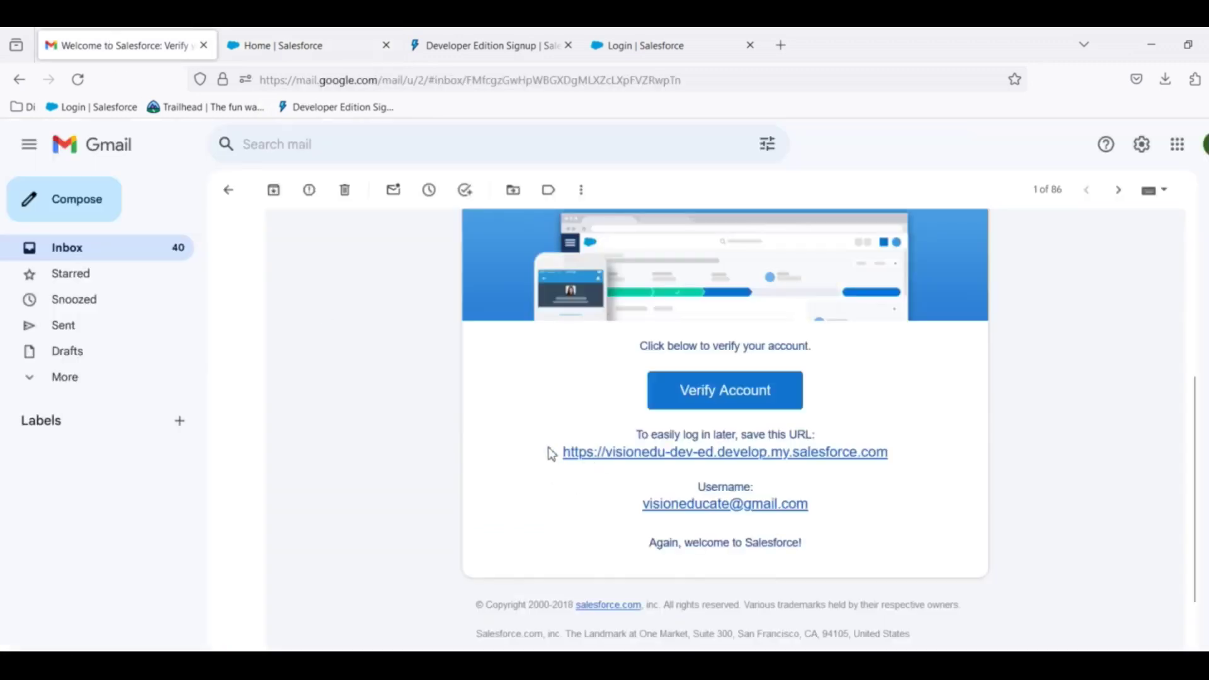
Select the login URL and username in the email and compare them with the signup page's username
drag(550, 450, 839, 470)
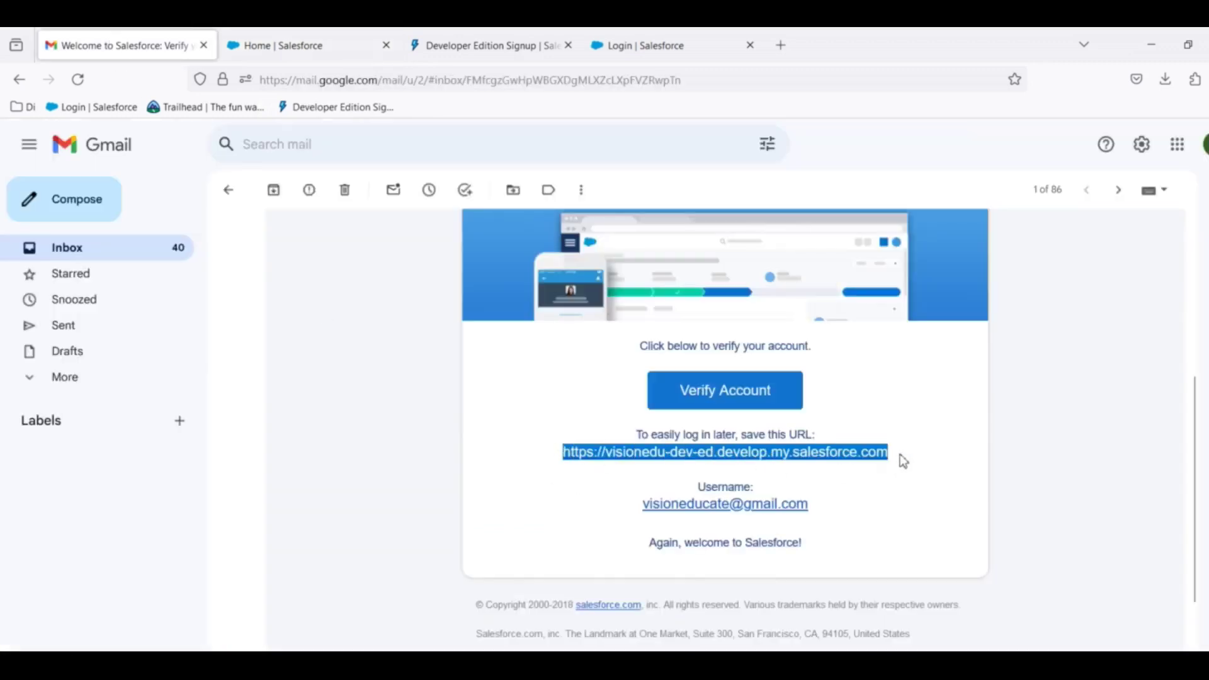
drag(640, 505, 839, 510)
click(468, 47)
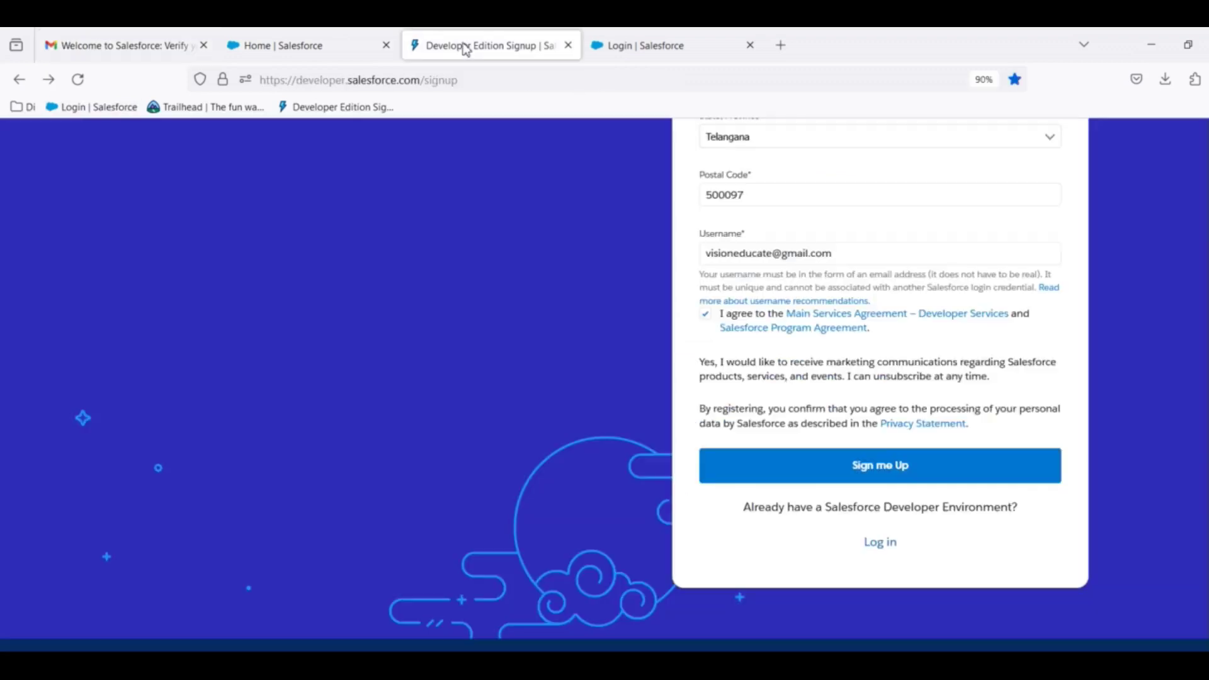
scroll(762, 403, up, 2)
scroll(754, 383, up, 1)
drag(847, 408, 615, 392)
click(67, 34)
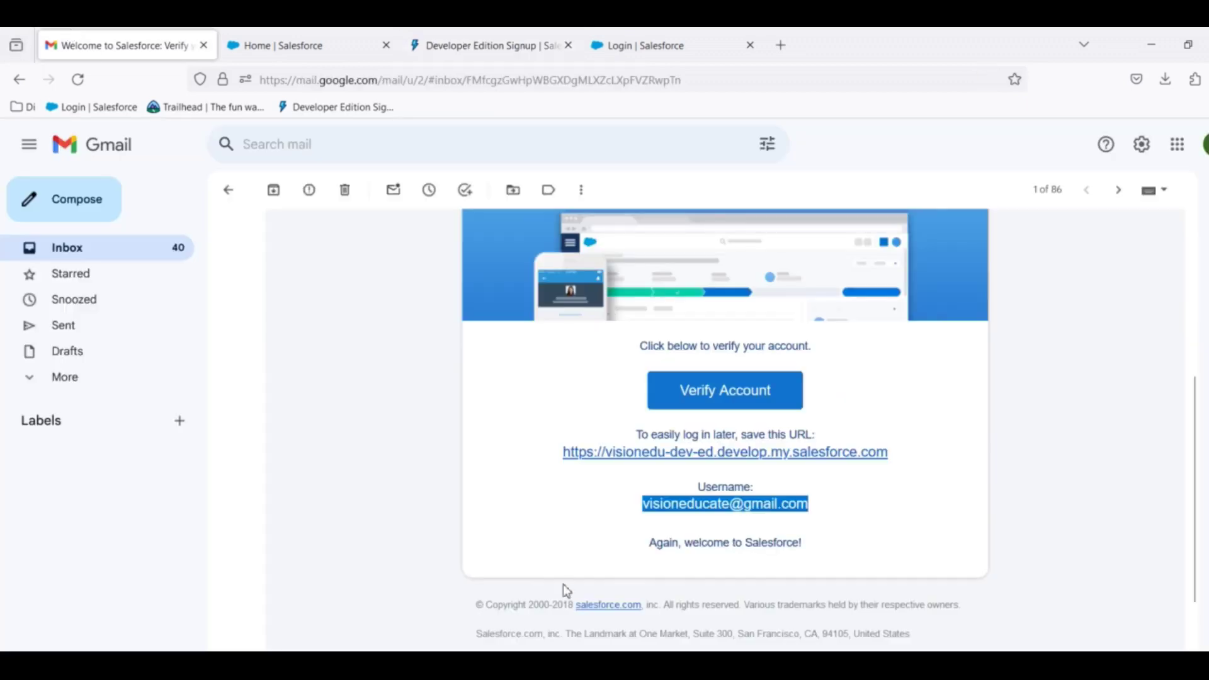
click(583, 527)
Check the login page's username field against the account username selected in the email
click(626, 46)
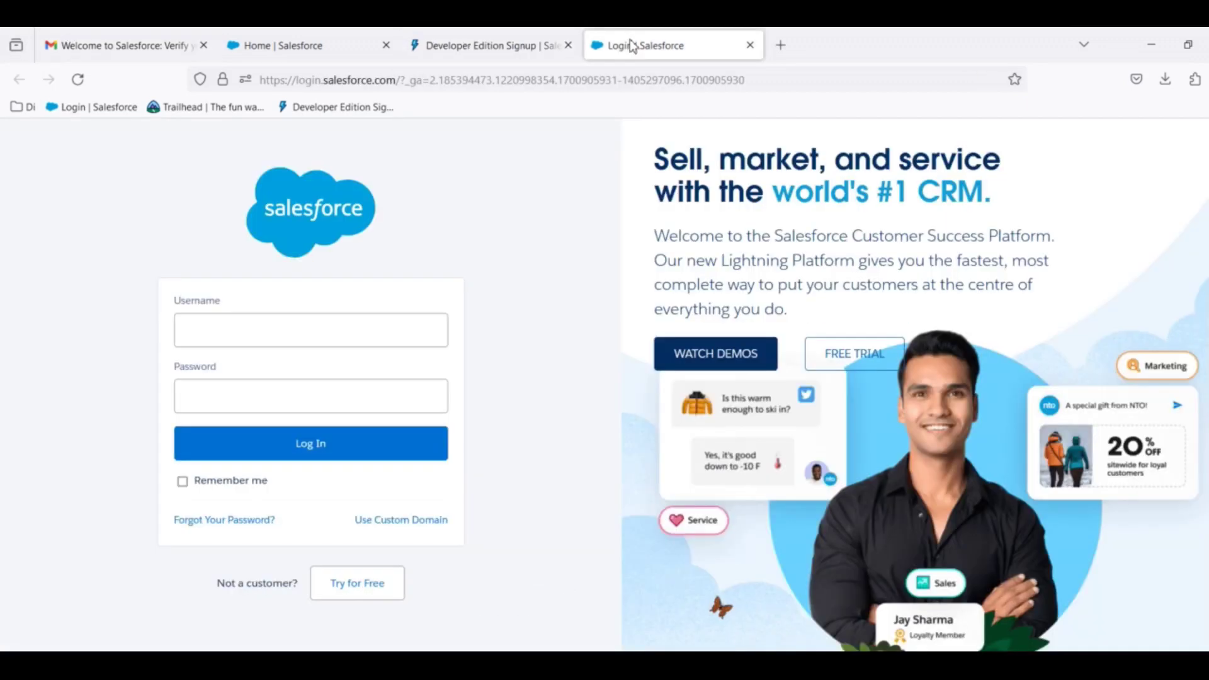
click(197, 332)
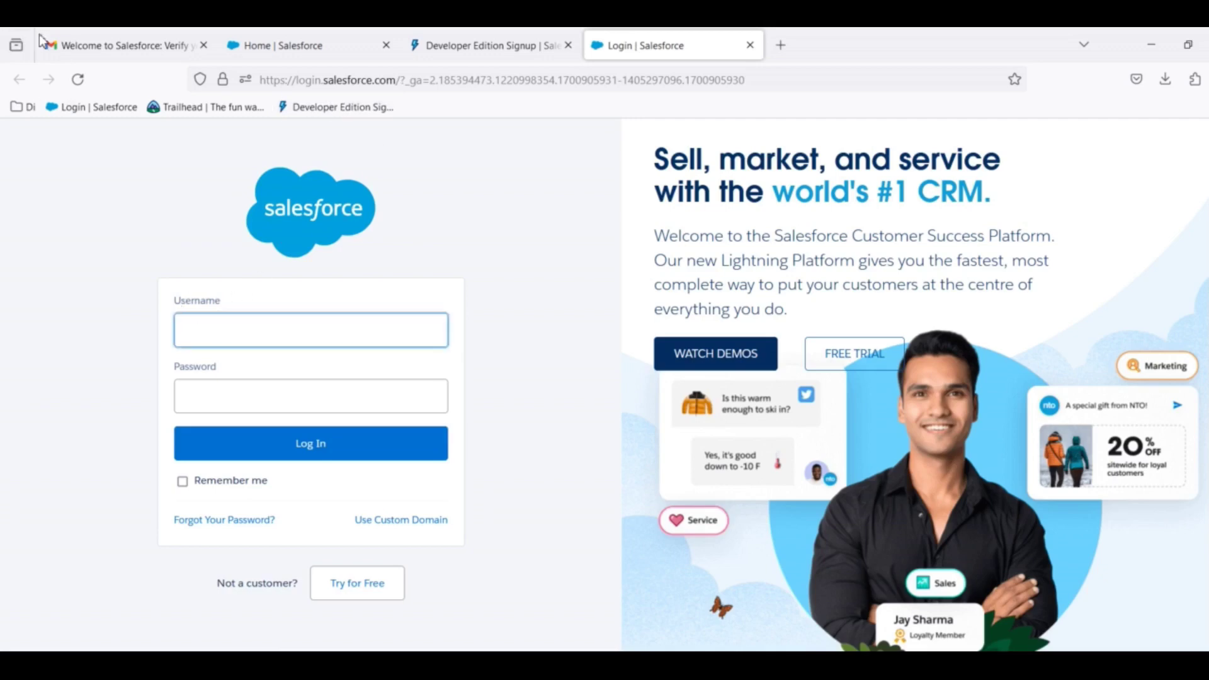
click(57, 45)
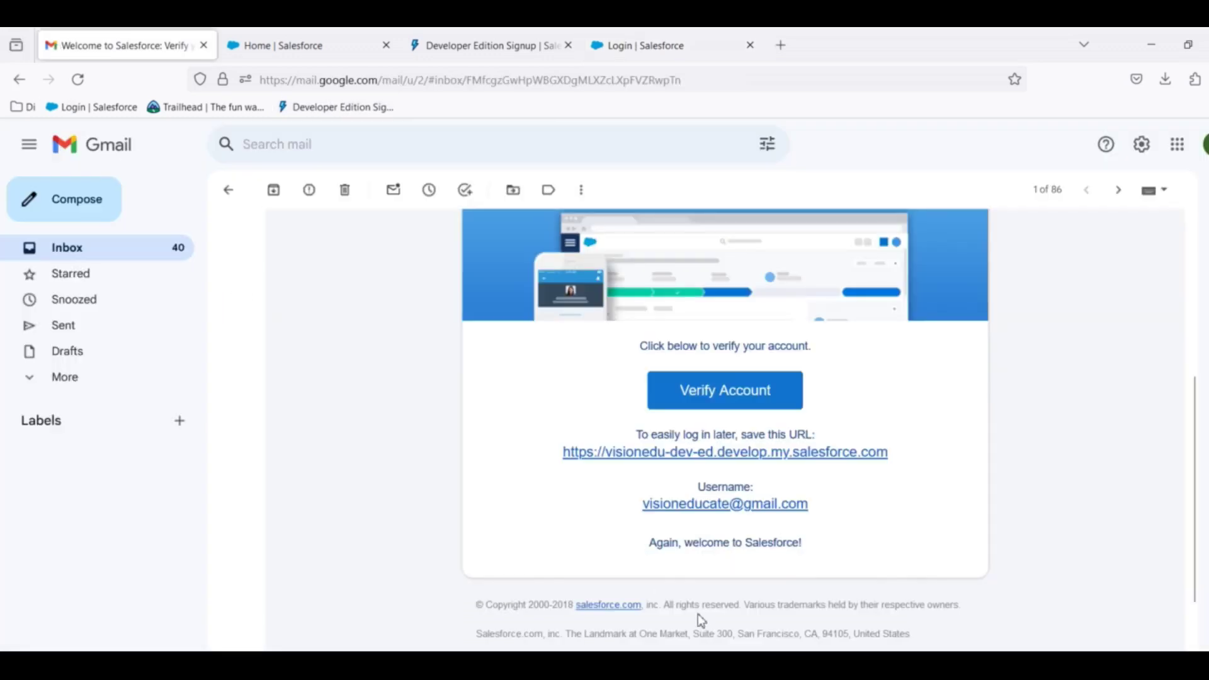
triple_click(825, 501)
click(627, 46)
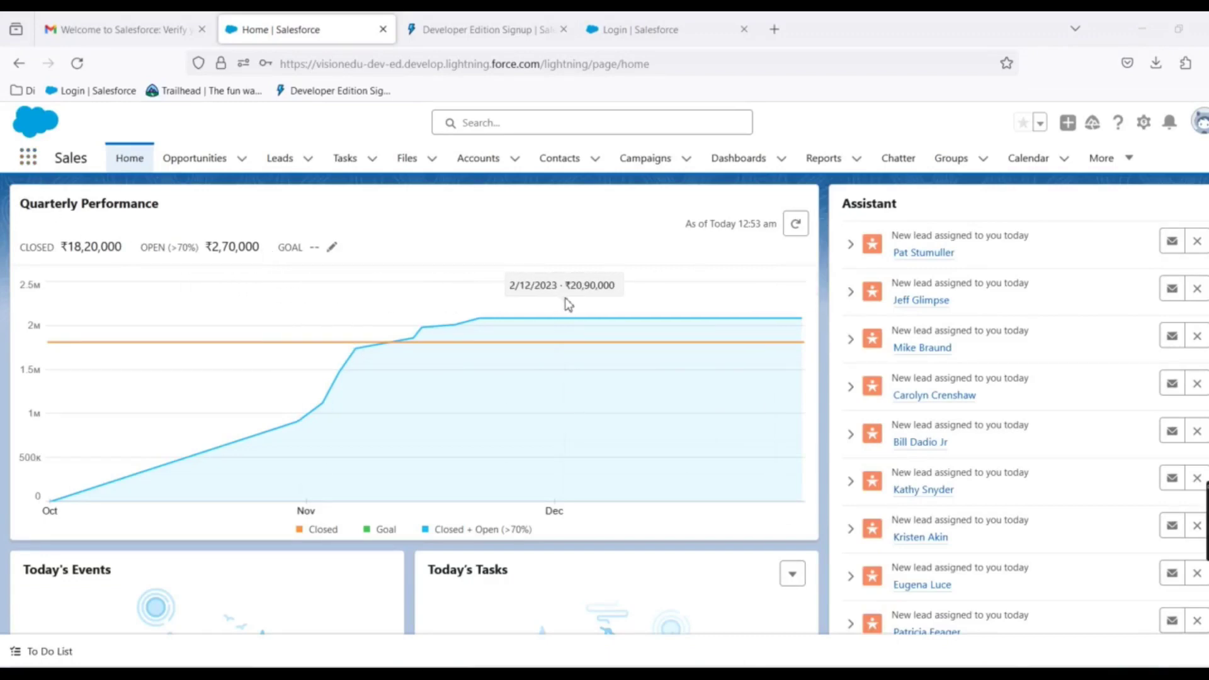
From the profile menu, note the org's domain address and switch to Salesforce Classic
click(1200, 131)
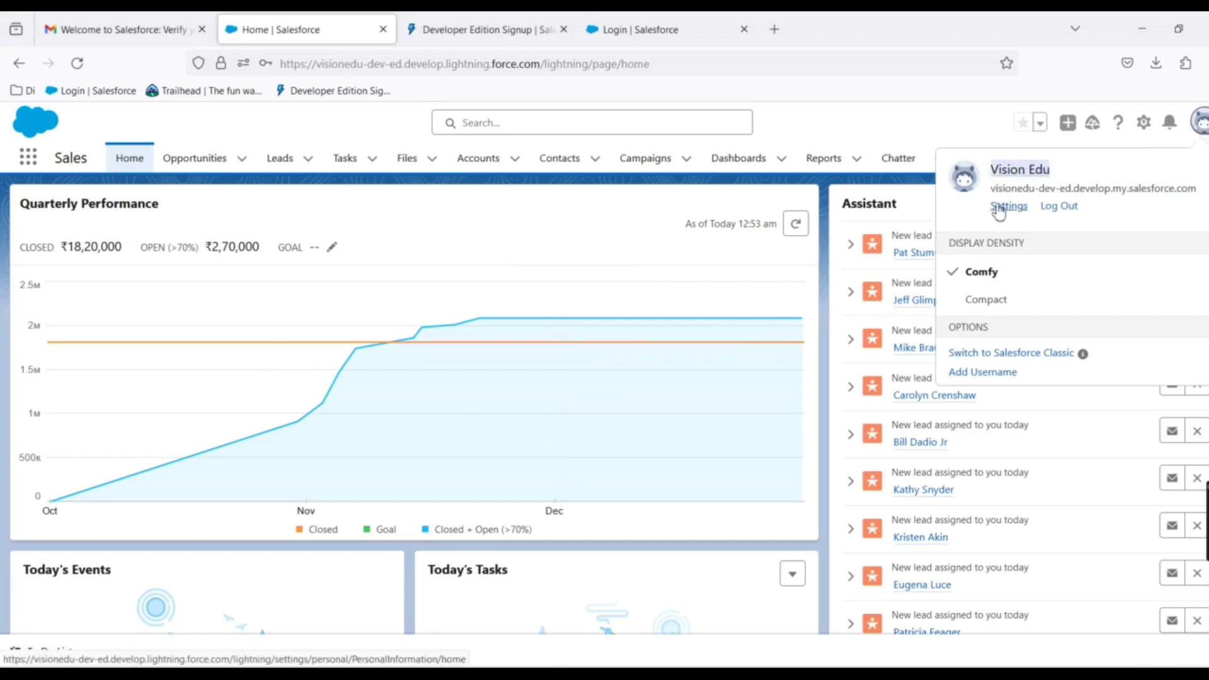
drag(990, 191, 1200, 200)
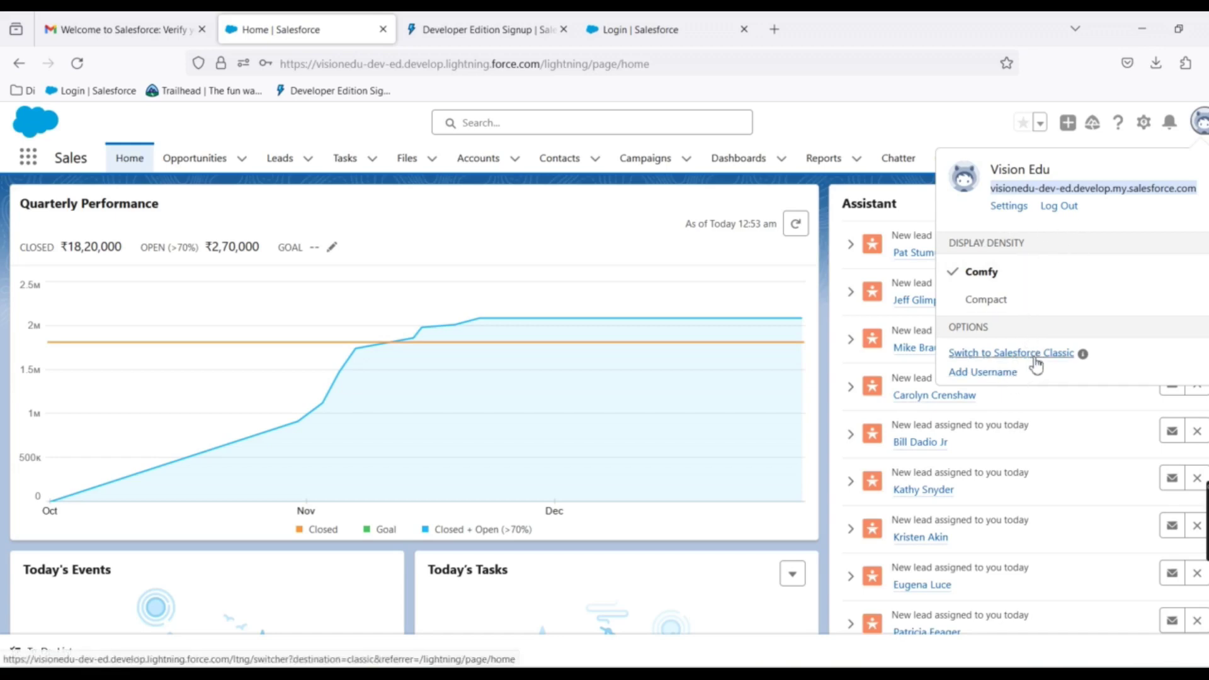
click(1034, 357)
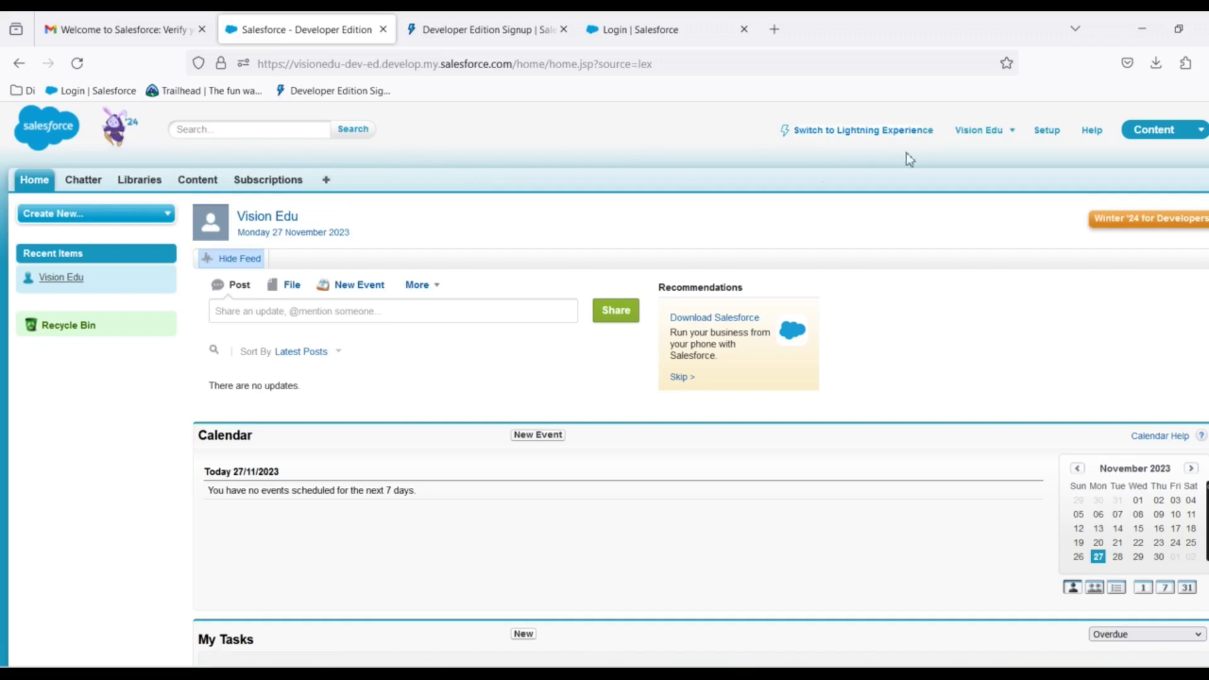
From the Vision Edu user menu, switch back to Lightning Experience
click(1000, 137)
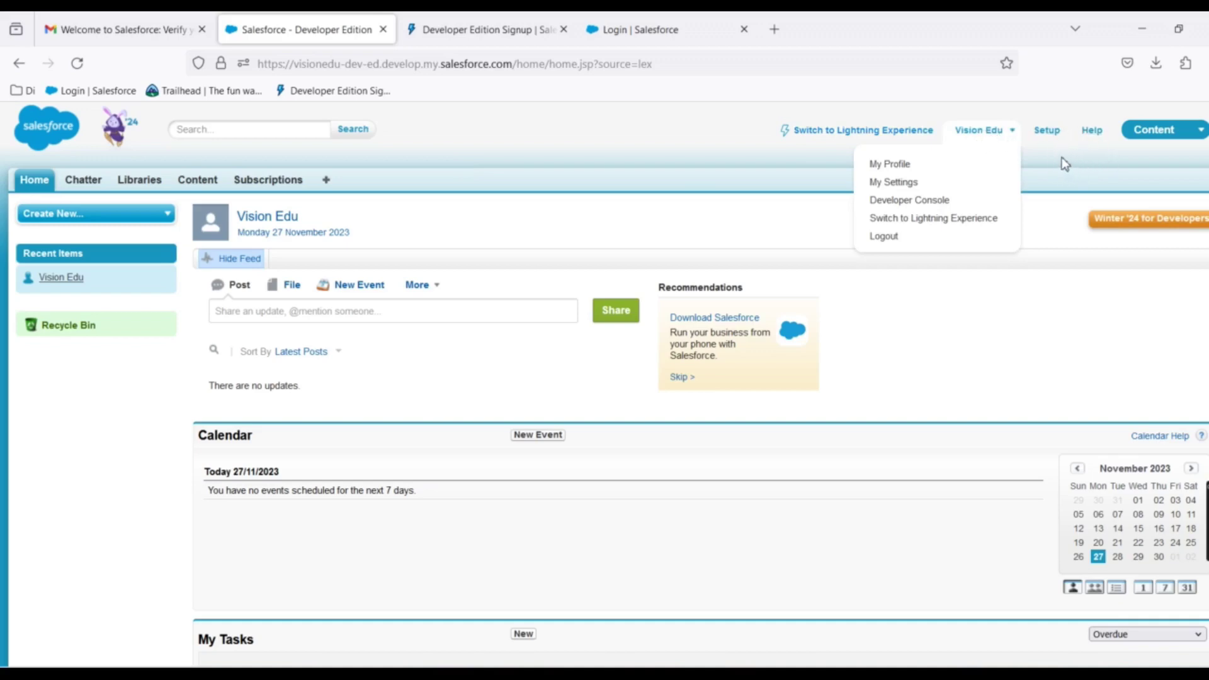
click(990, 137)
click(990, 137)
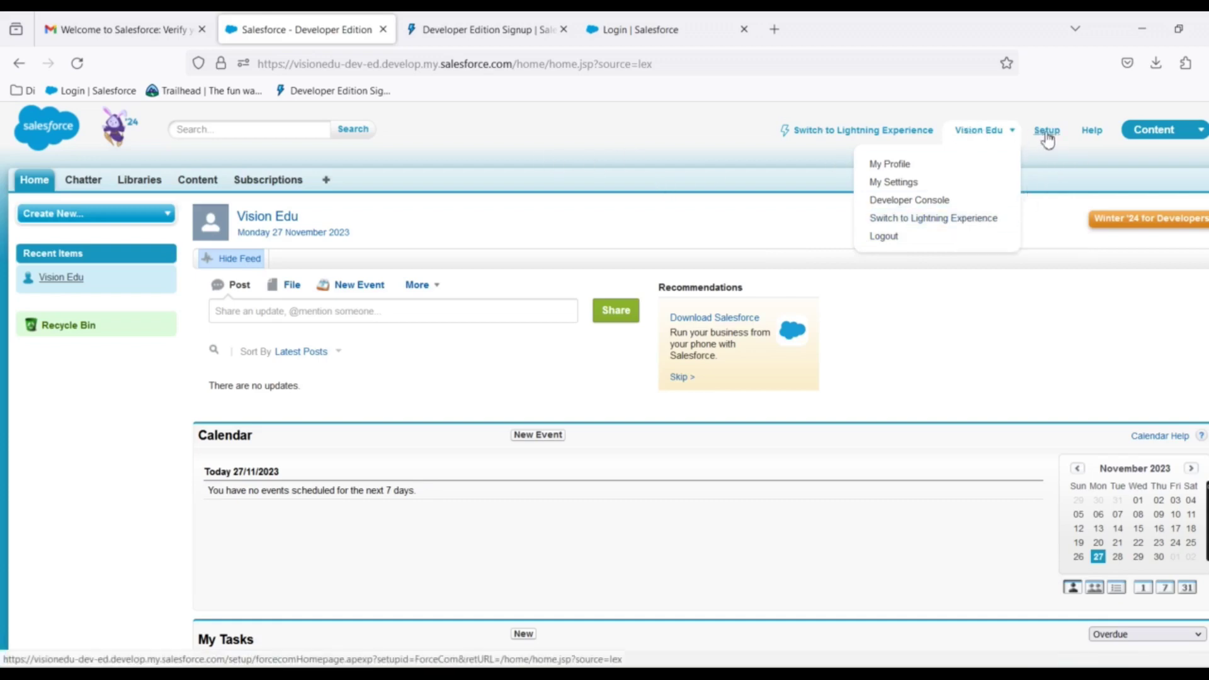
click(858, 133)
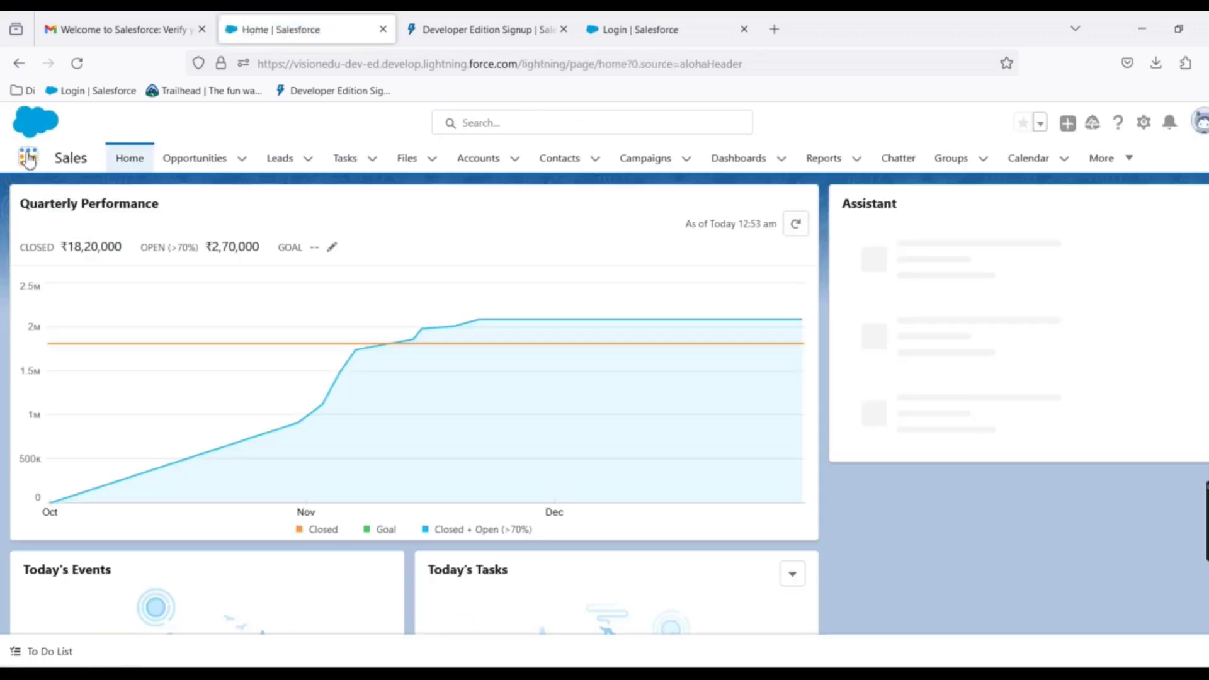
Review the Setup gear's Setup, Service Setup and Developer Console options, then open the App Launcher
click(28, 158)
click(28, 157)
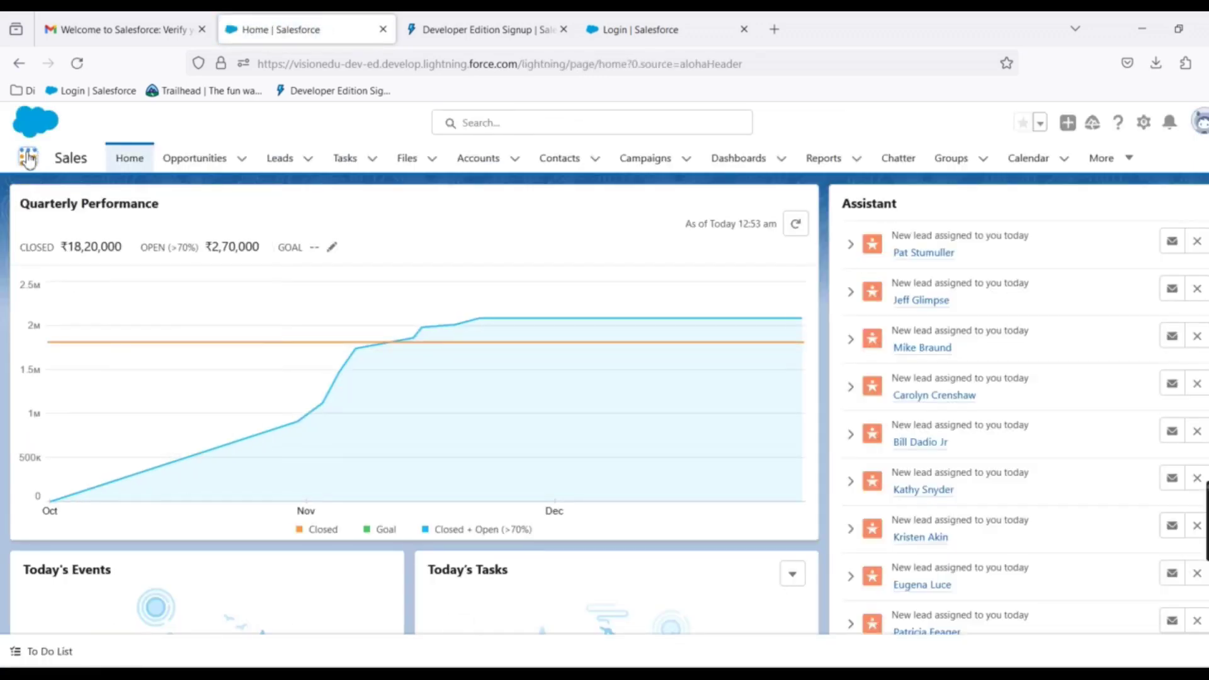
click(1143, 124)
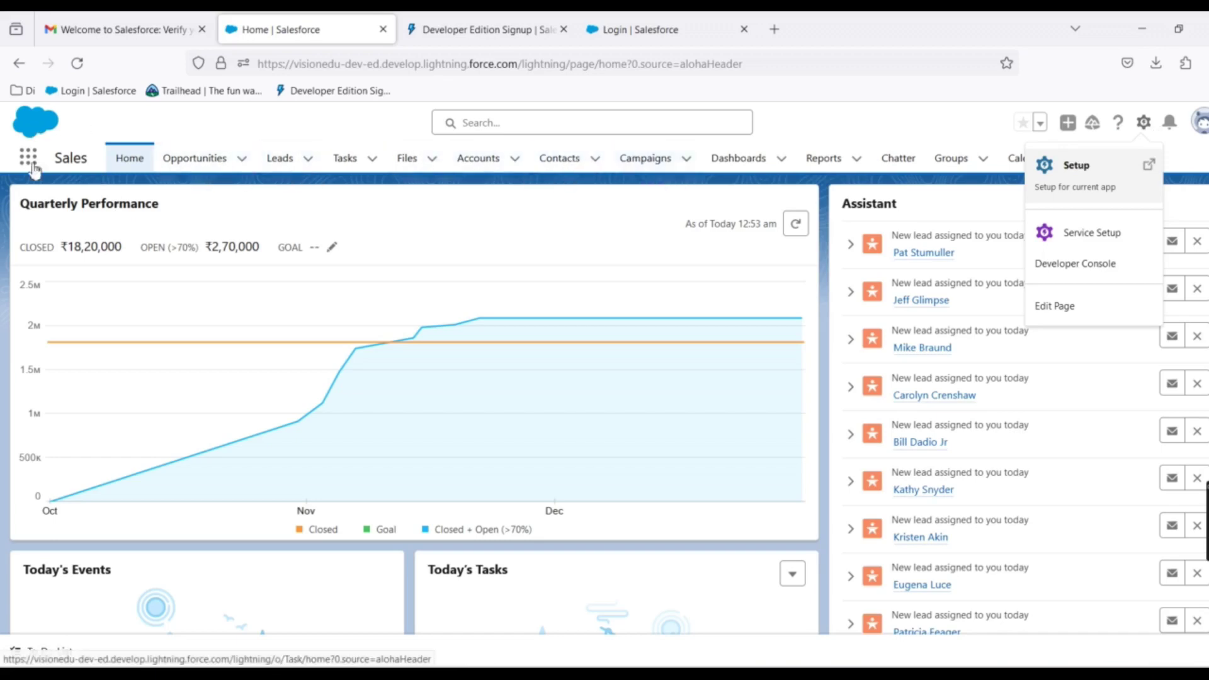
click(372, 122)
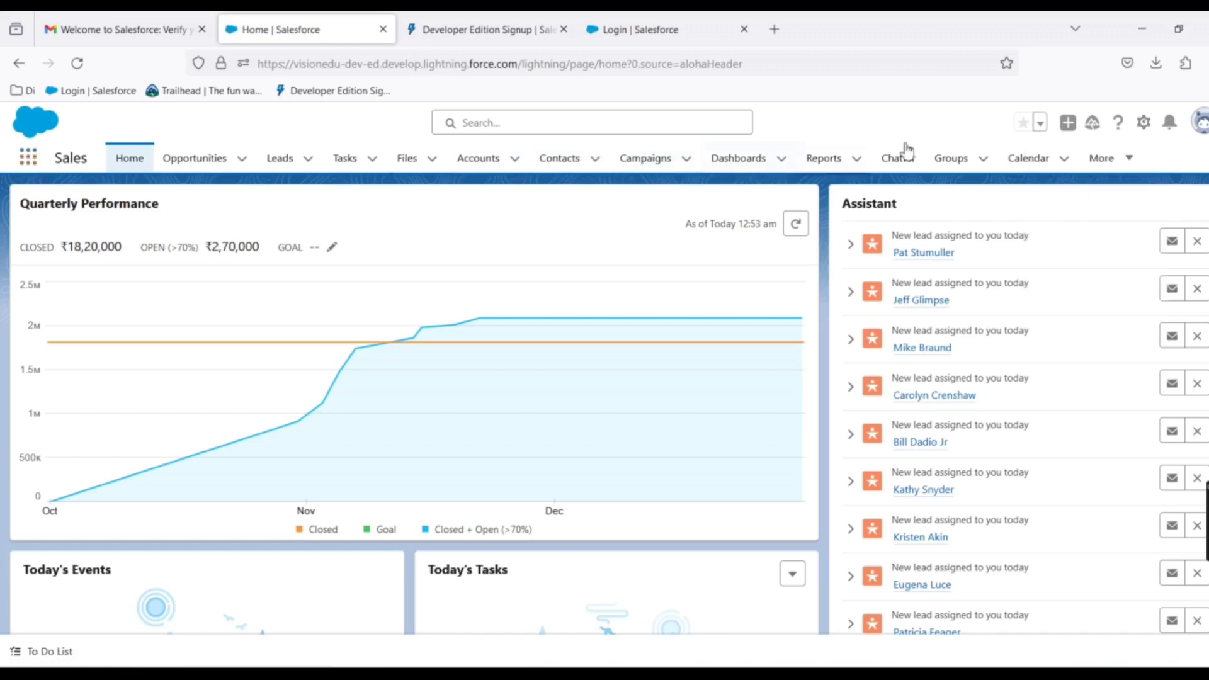
click(1142, 129)
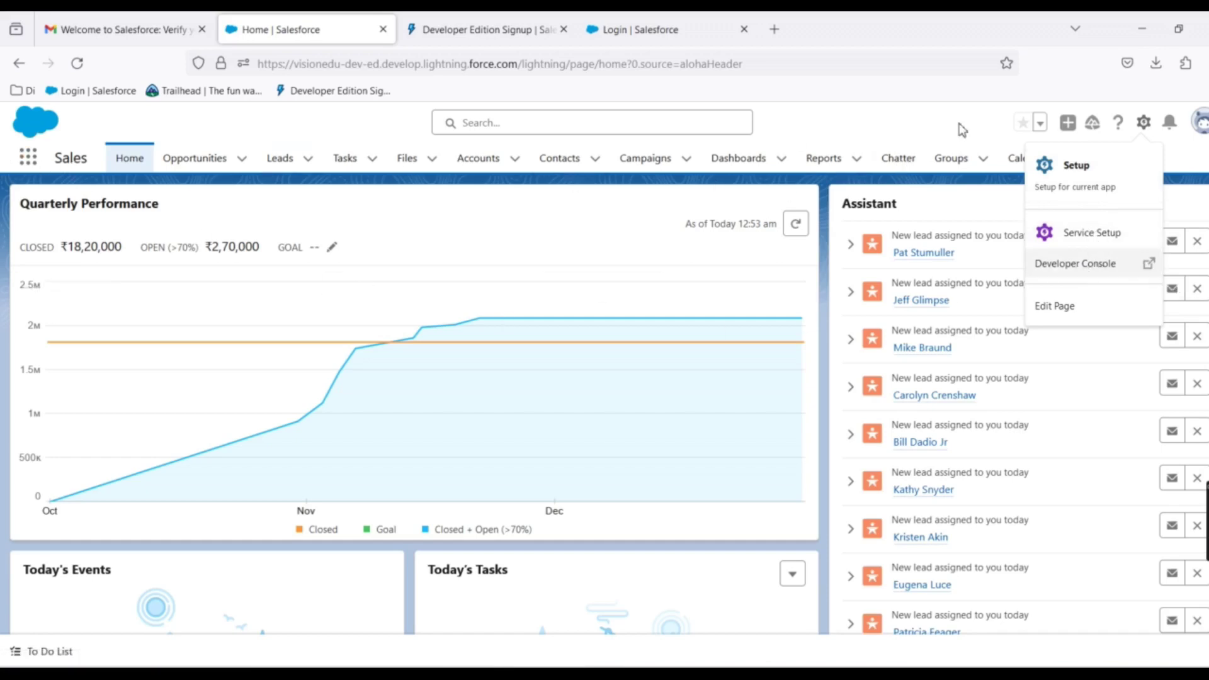
click(1145, 126)
click(1145, 126)
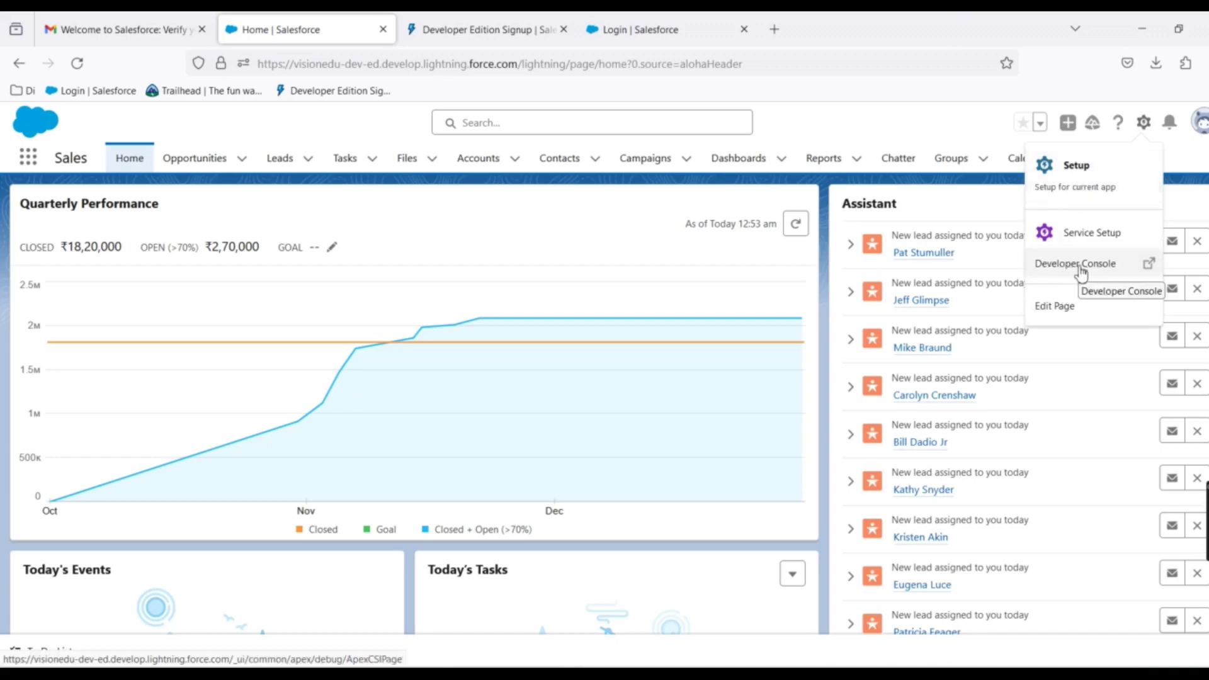
click(26, 158)
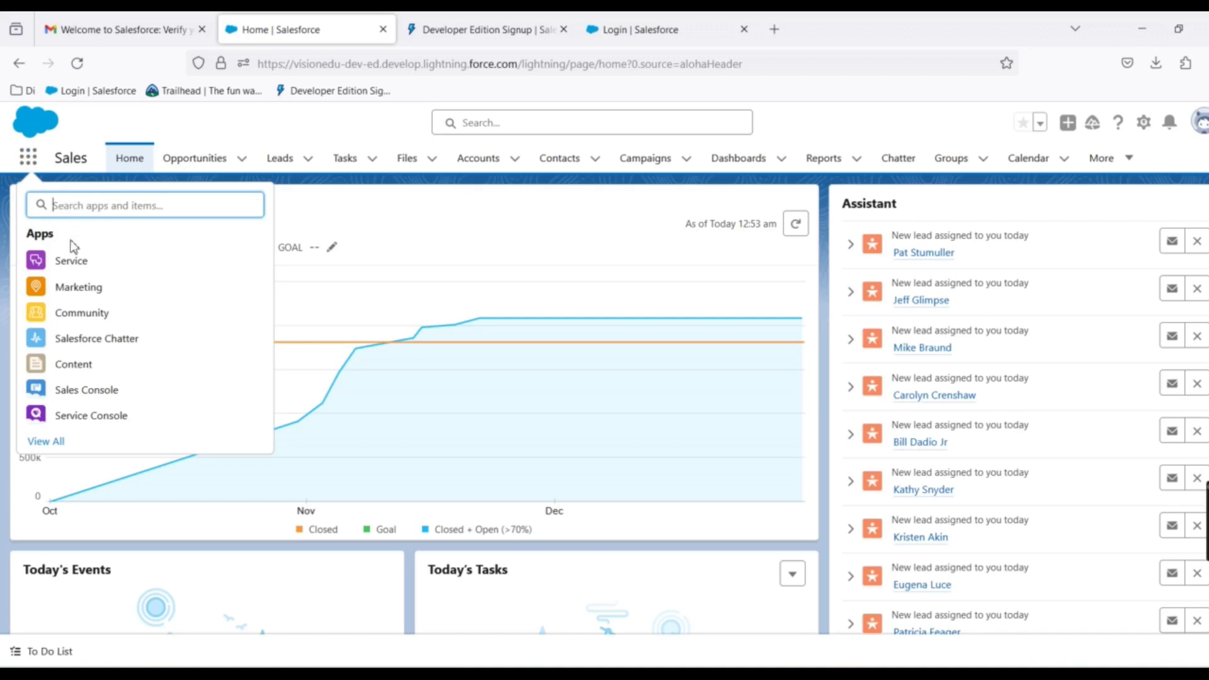
Browse All Apps and All Items in the full App Launcher view, then close it
click(44, 443)
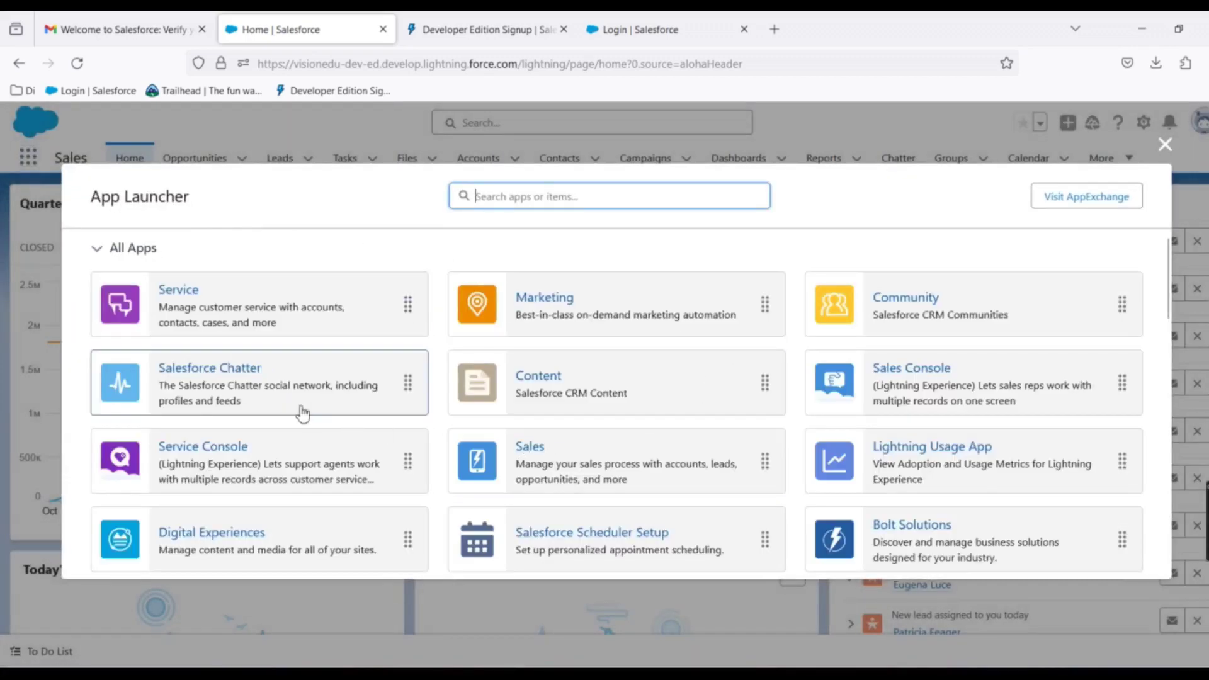
scroll(526, 450, down, 4)
scroll(481, 434, up, 4)
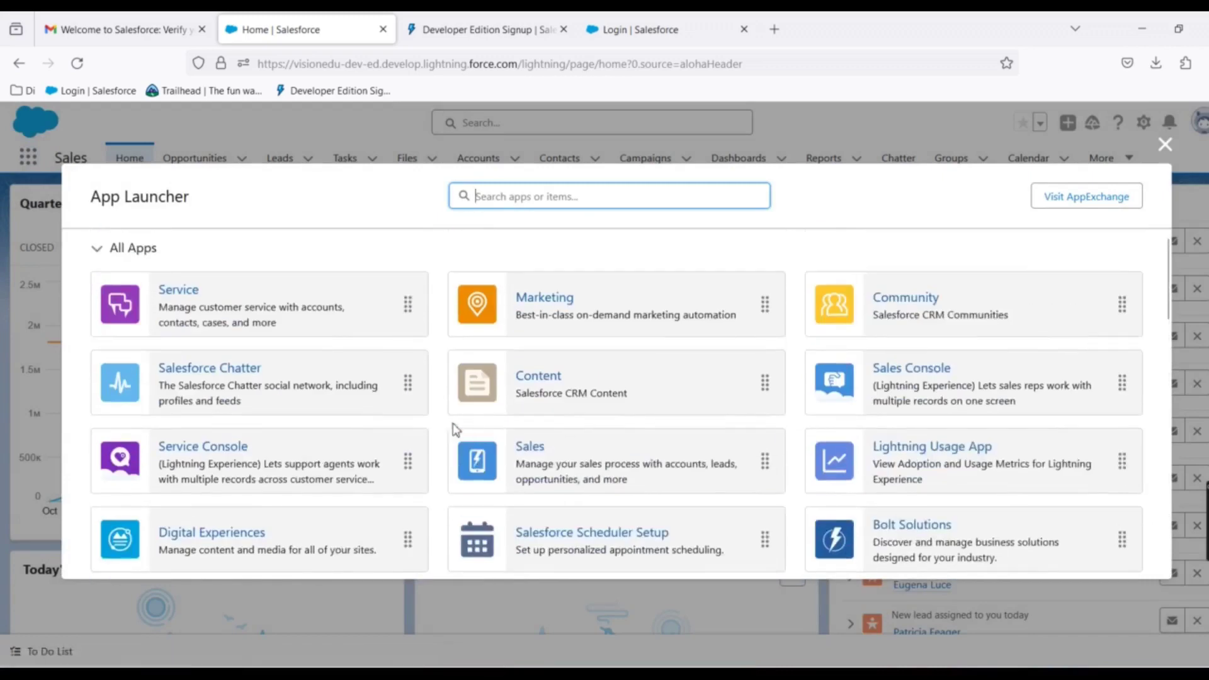
scroll(513, 351, down, 3)
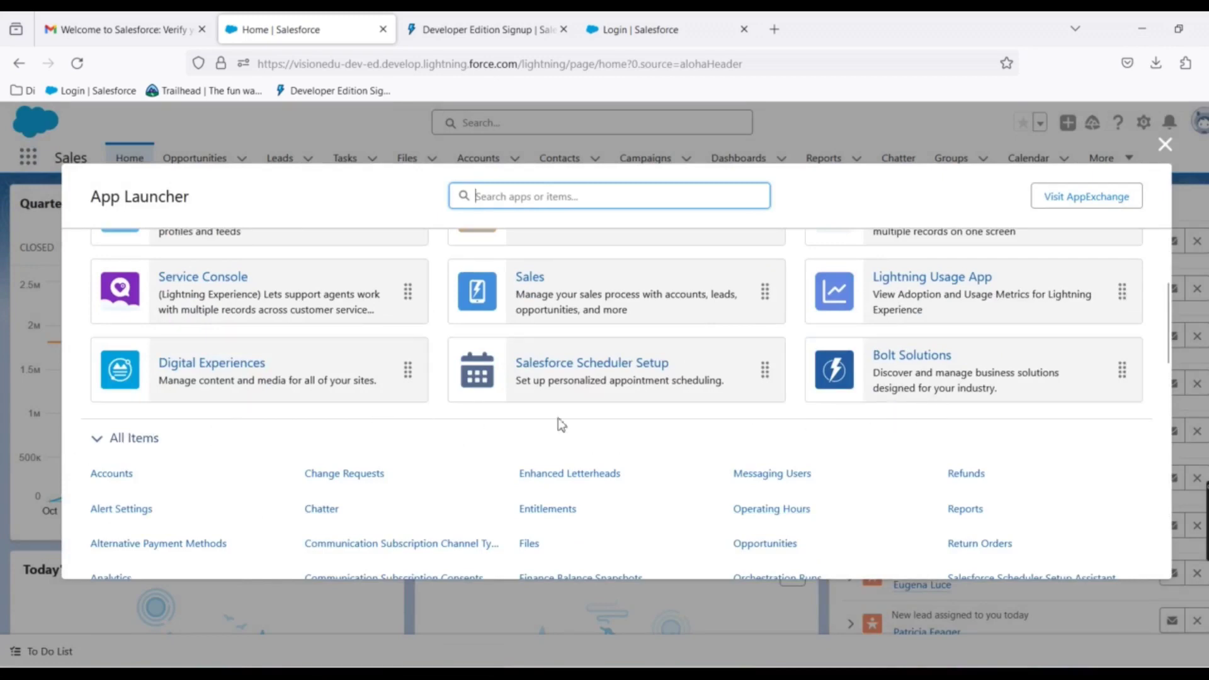
scroll(203, 322, up, 3)
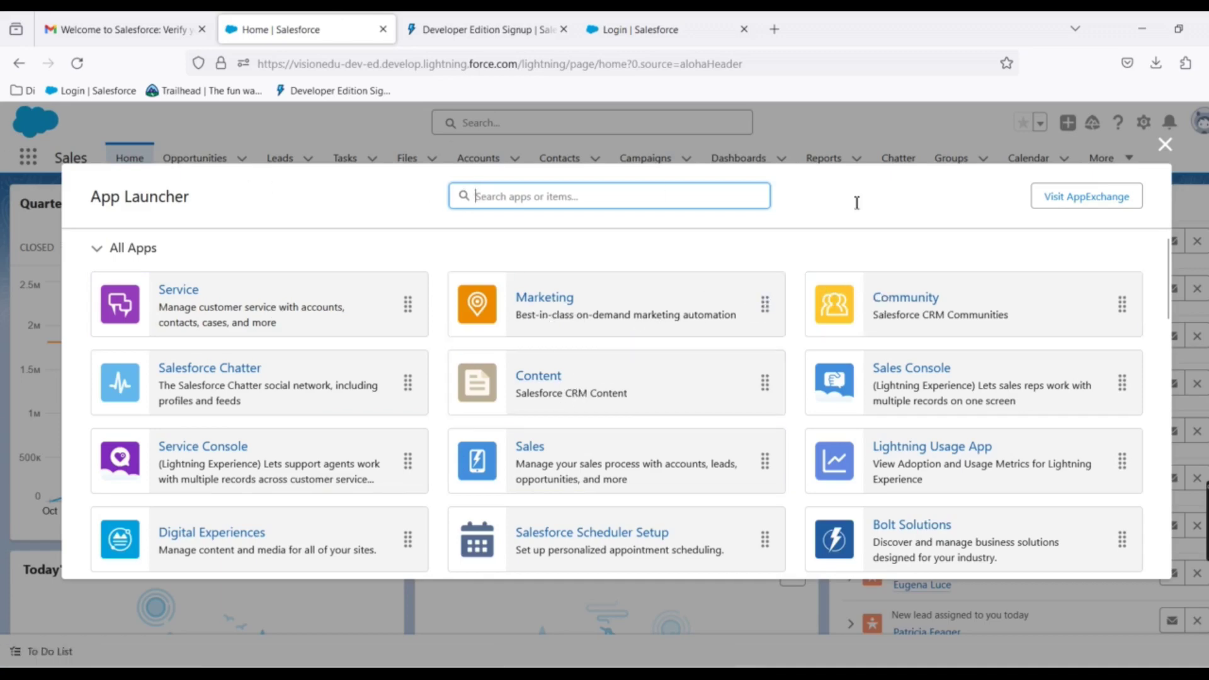
click(1165, 144)
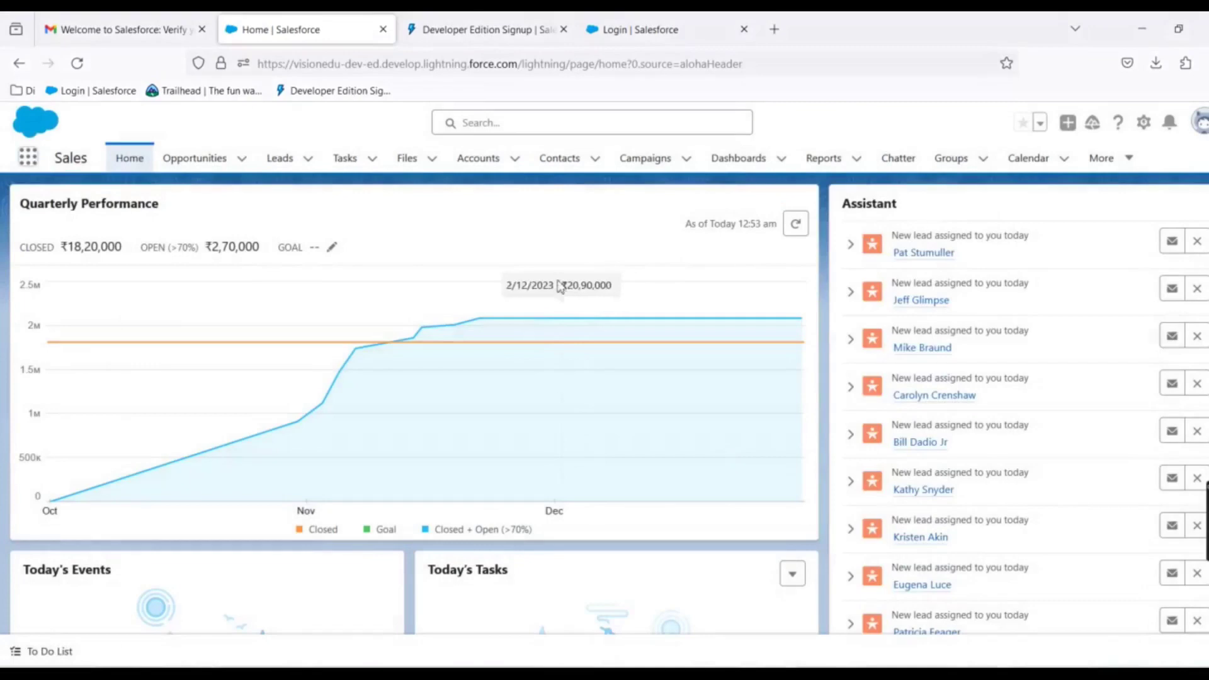